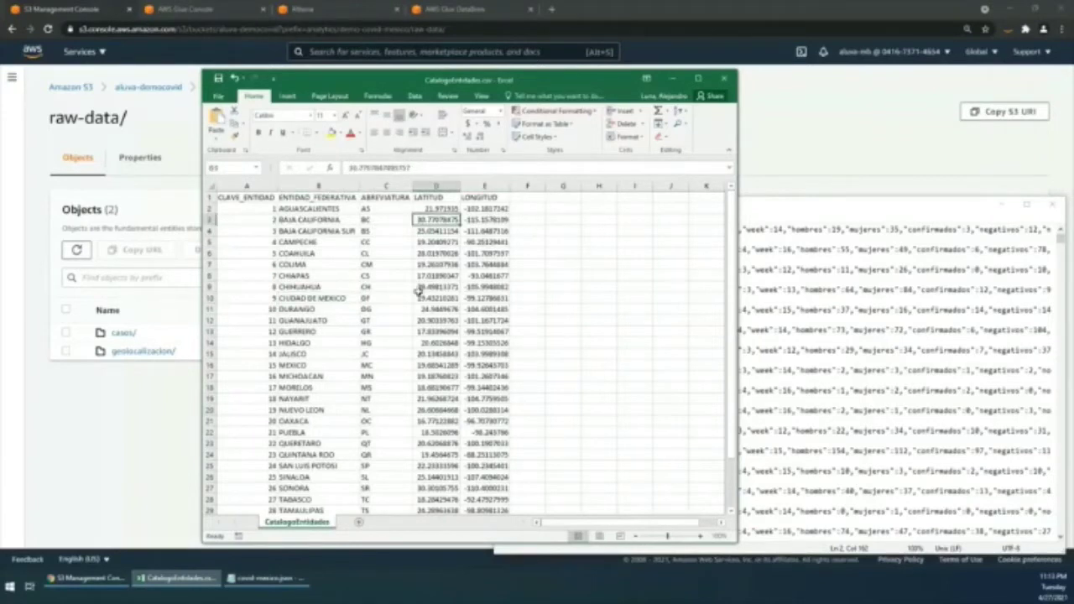
Check the source files inside the casos and geolocalizacion folders of the S3 raw-data folder.
{"action": "left_click", "coordinate": [69, 423]}
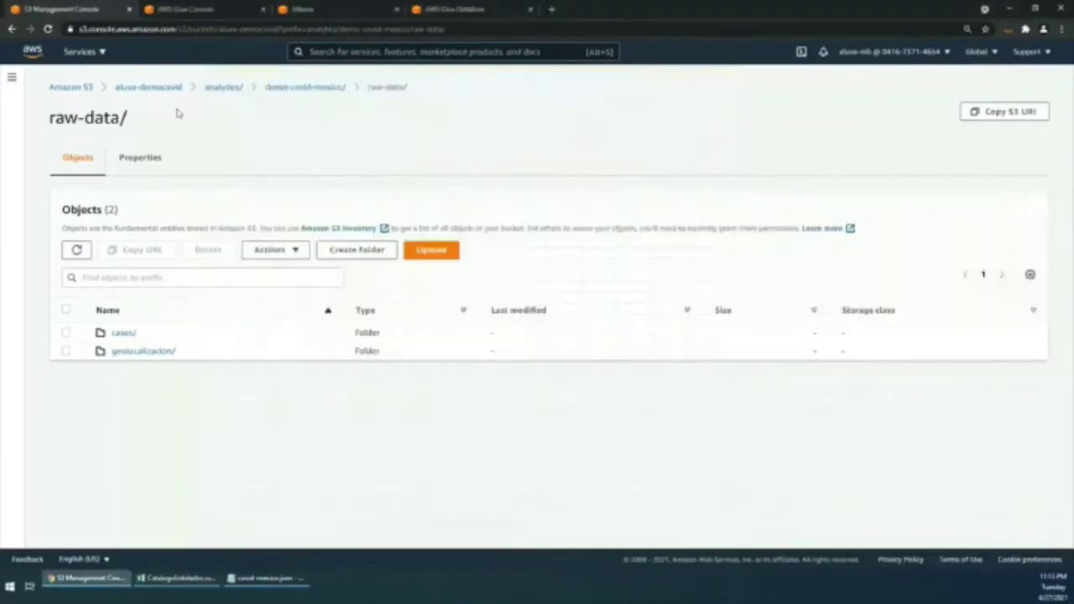
{"action": "left_click", "coordinate": [122, 334]}
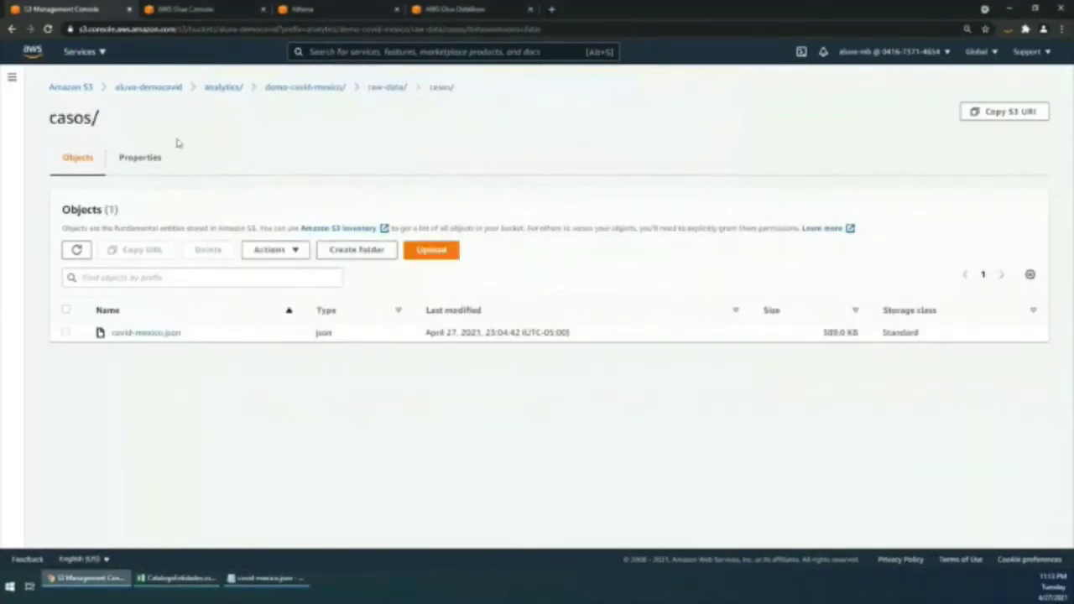
{"action": "left_click", "coordinate": [387, 87]}
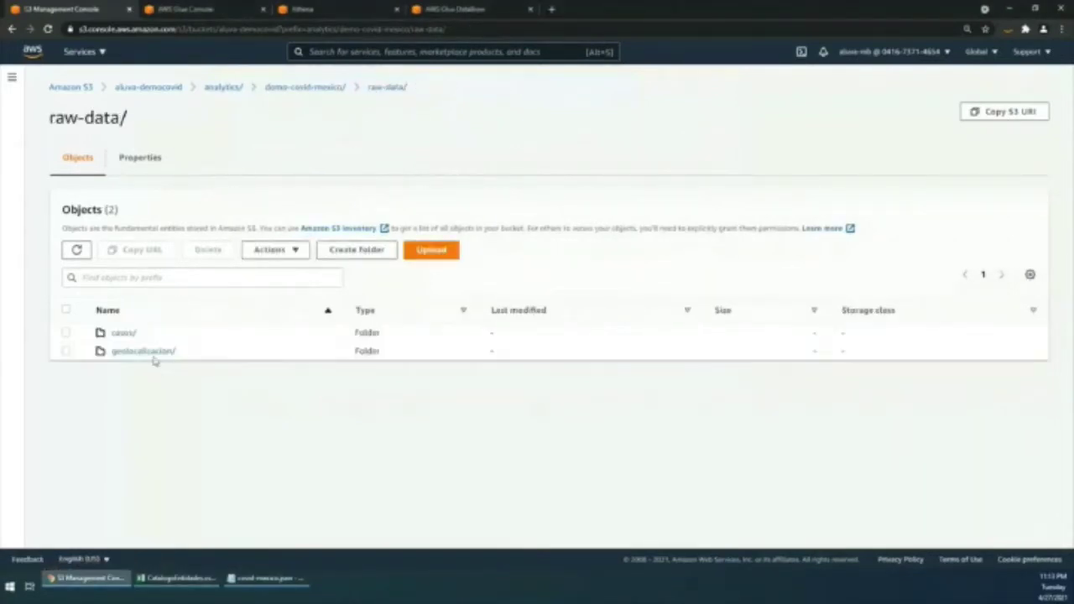
{"action": "left_click", "coordinate": [153, 353]}
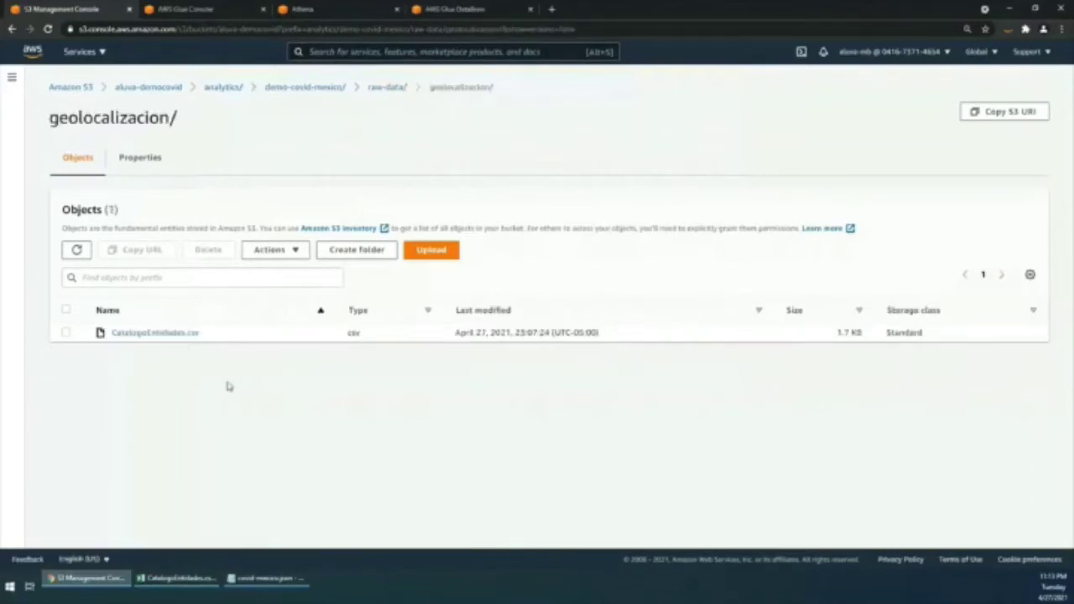
{"action": "left_click", "coordinate": [386, 88]}
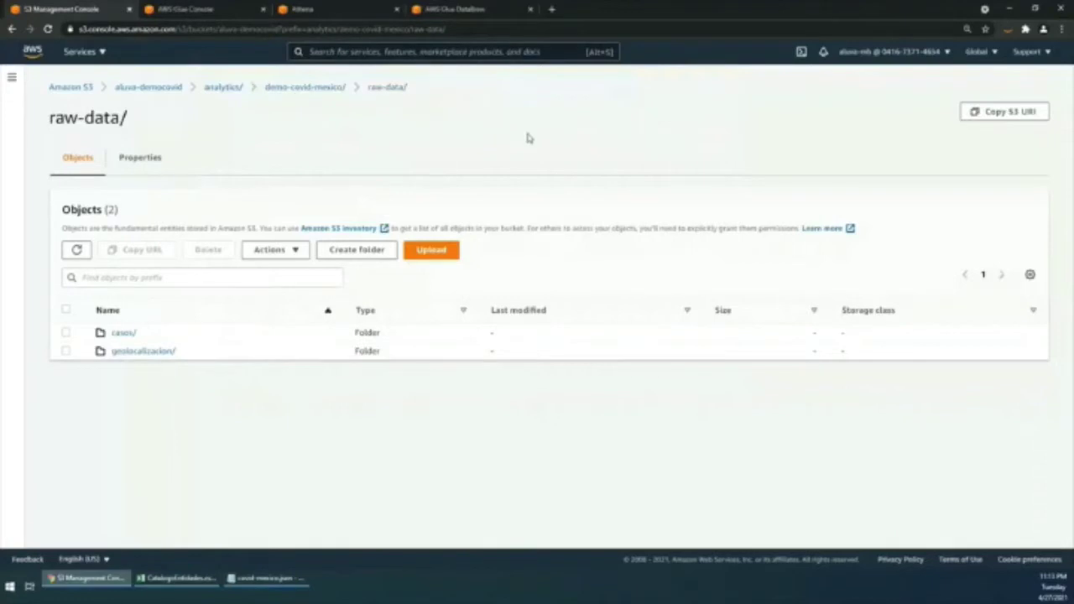
Switch to the AWS Glue crawler editor and keep s3://aluva-democovid/analytics/demo-covid-mexico as the only data store.
{"action": "left_click", "coordinate": [206, 10]}
{"action": "left_click", "coordinate": [594, 225]}
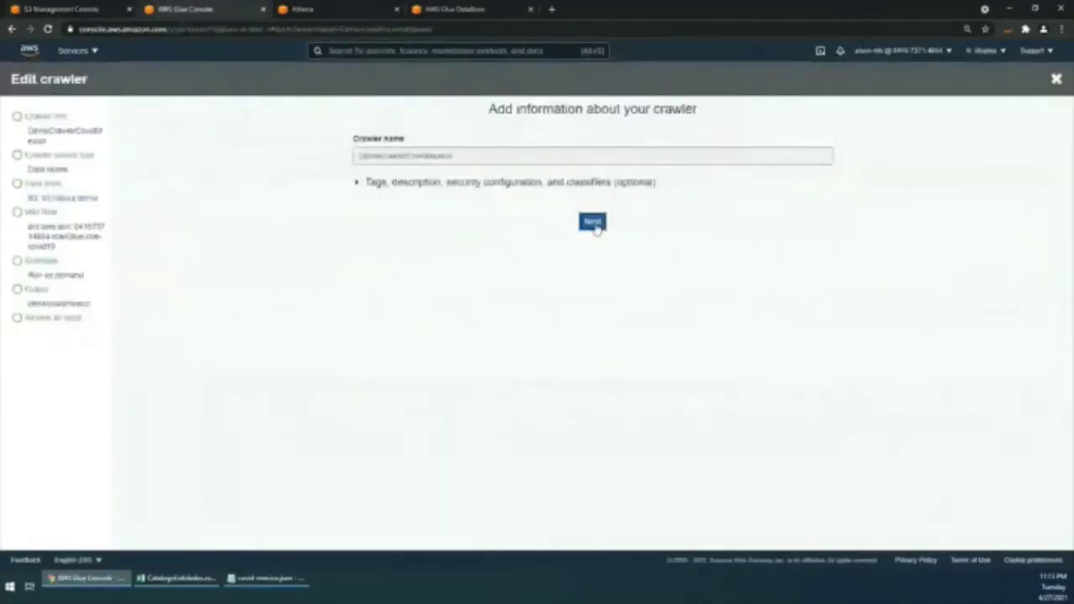
{"action": "left_click", "coordinate": [619, 323]}
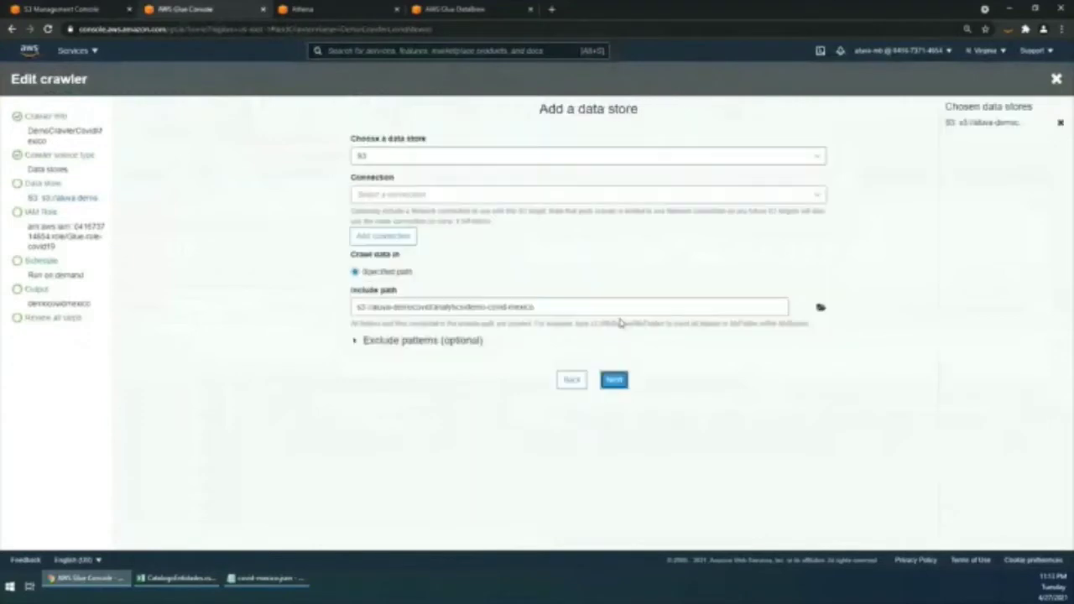
{"action": "left_click", "coordinate": [614, 379]}
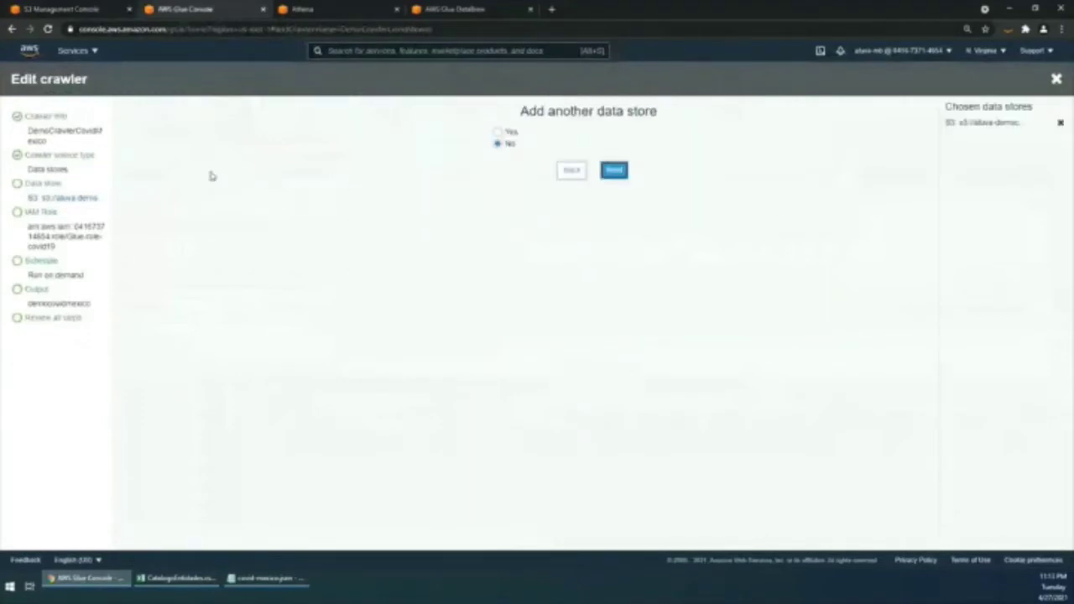
{"action": "left_click", "coordinate": [613, 170]}
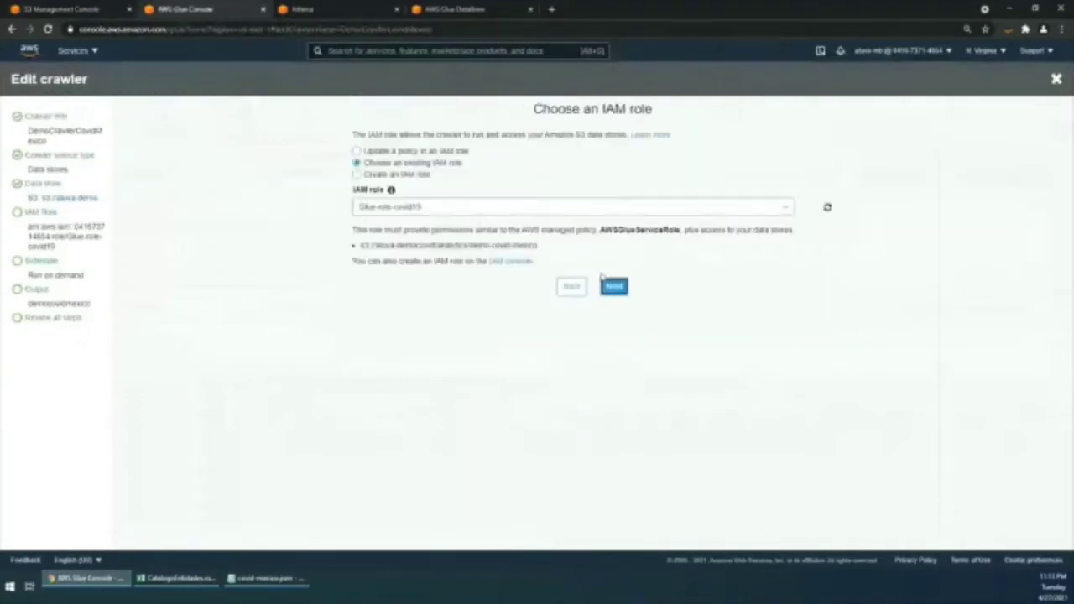
Finish the crawler with role Glue-role-covid19, an on-demand schedule and output database democovidmexico, and run DemoCrawlerCovidMexico.
{"action": "left_click", "coordinate": [614, 285]}
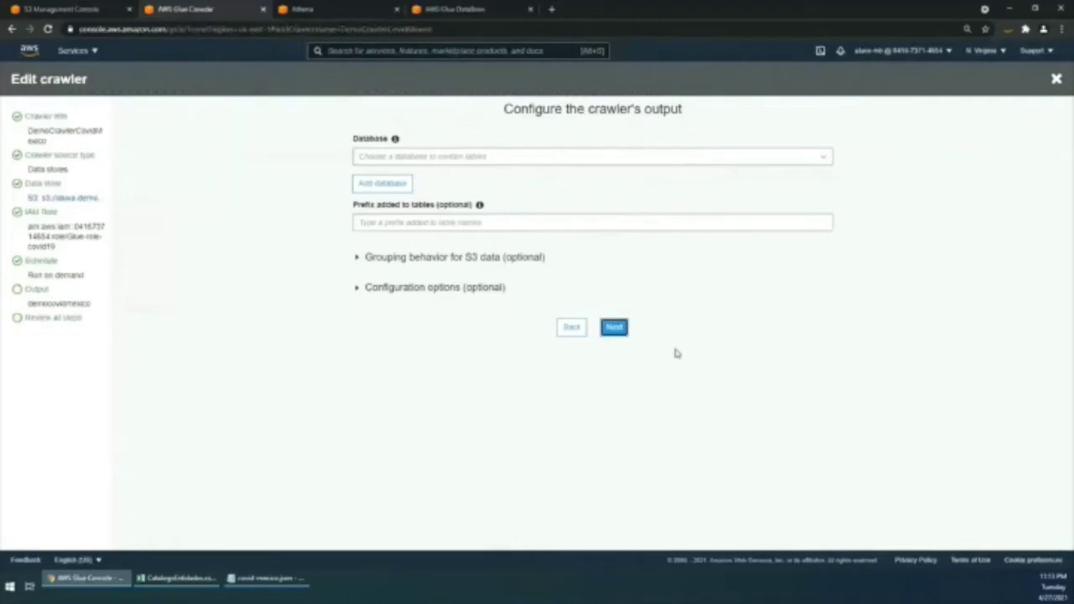
{"action": "left_click", "coordinate": [625, 334]}
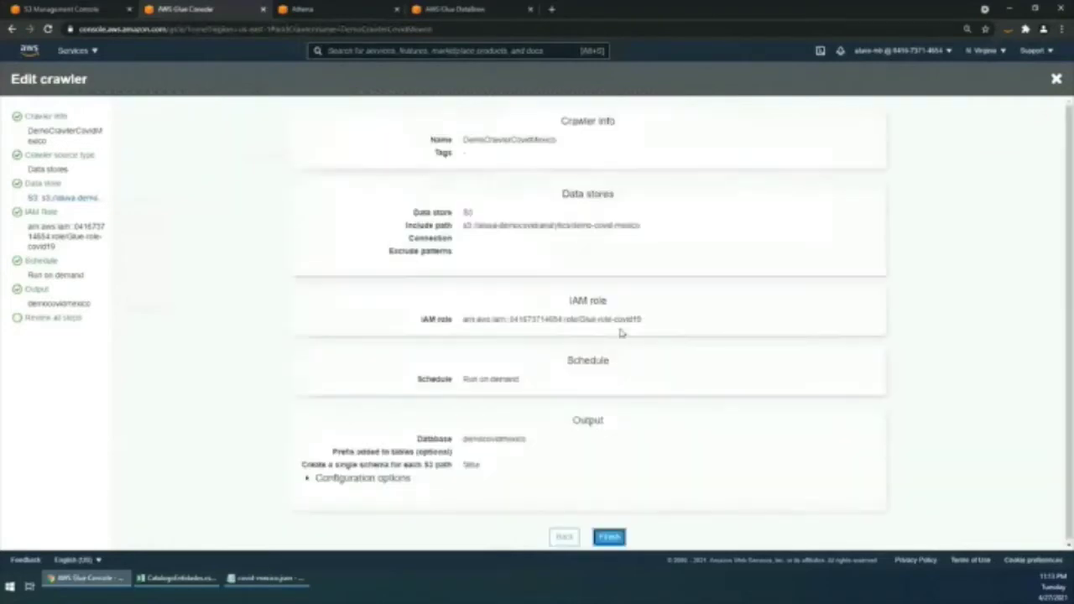
{"action": "left_click", "coordinate": [611, 541]}
{"action": "left_click", "coordinate": [176, 209]}
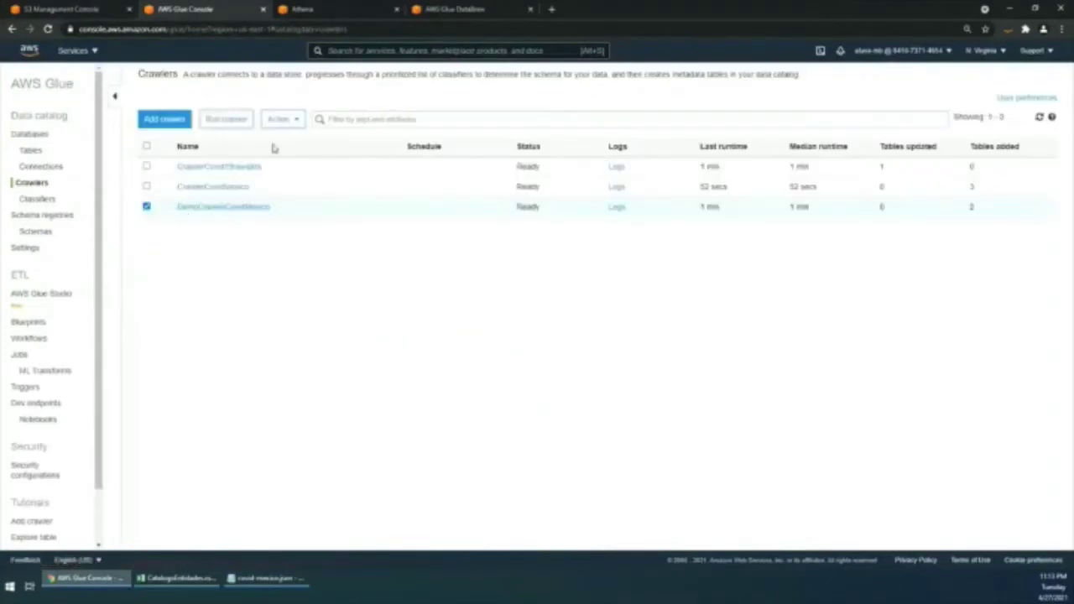
{"action": "left_click", "coordinate": [225, 120]}
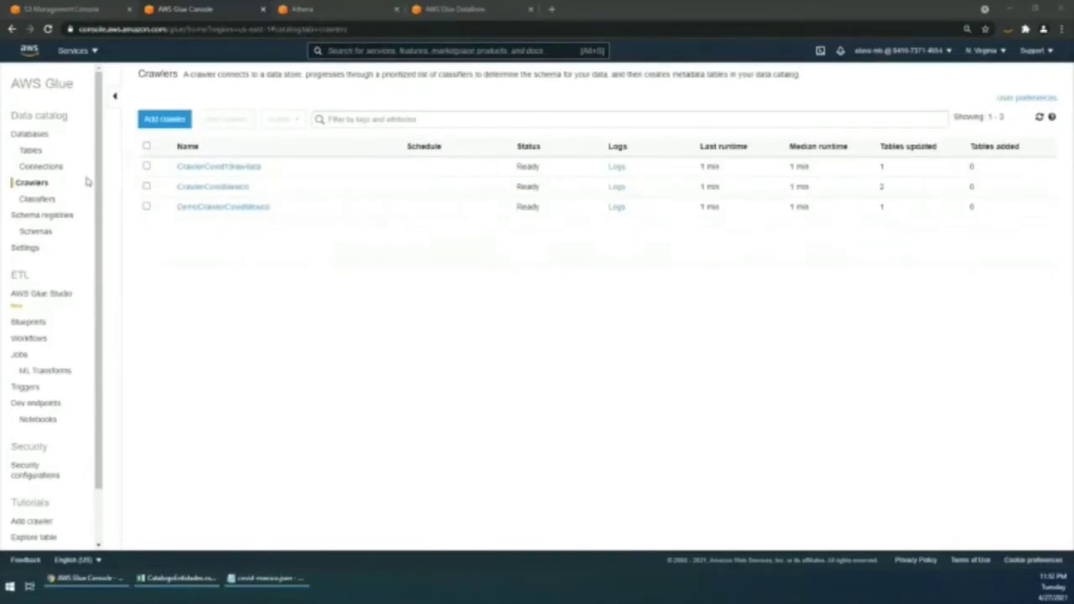
Open the tables of the democovidmexico database and view the casos table's data in Athena.
{"action": "left_click", "coordinate": [31, 136]}
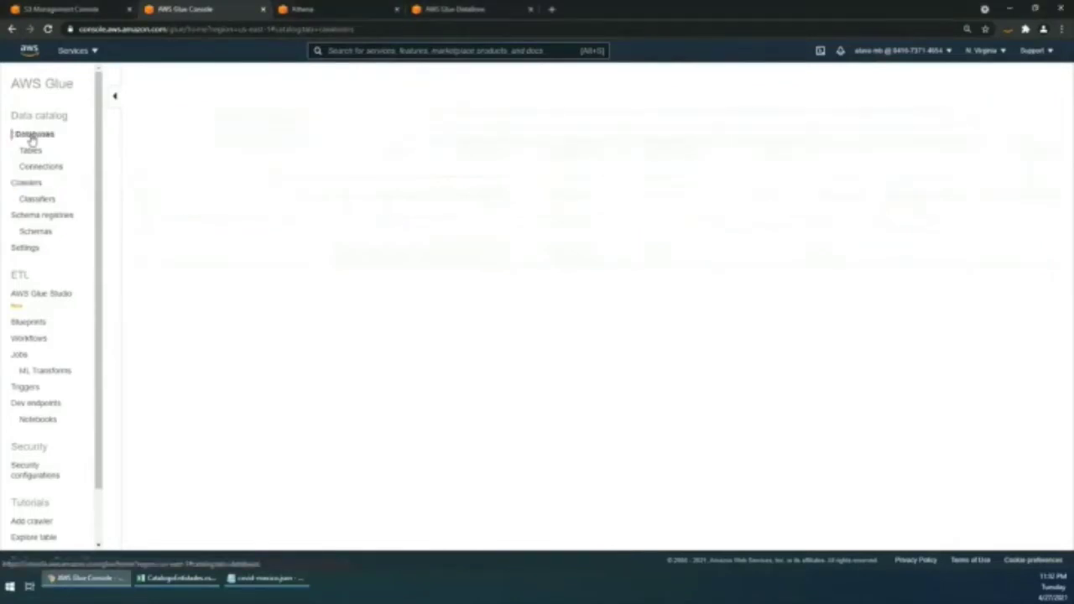
{"action": "left_click", "coordinate": [180, 213]}
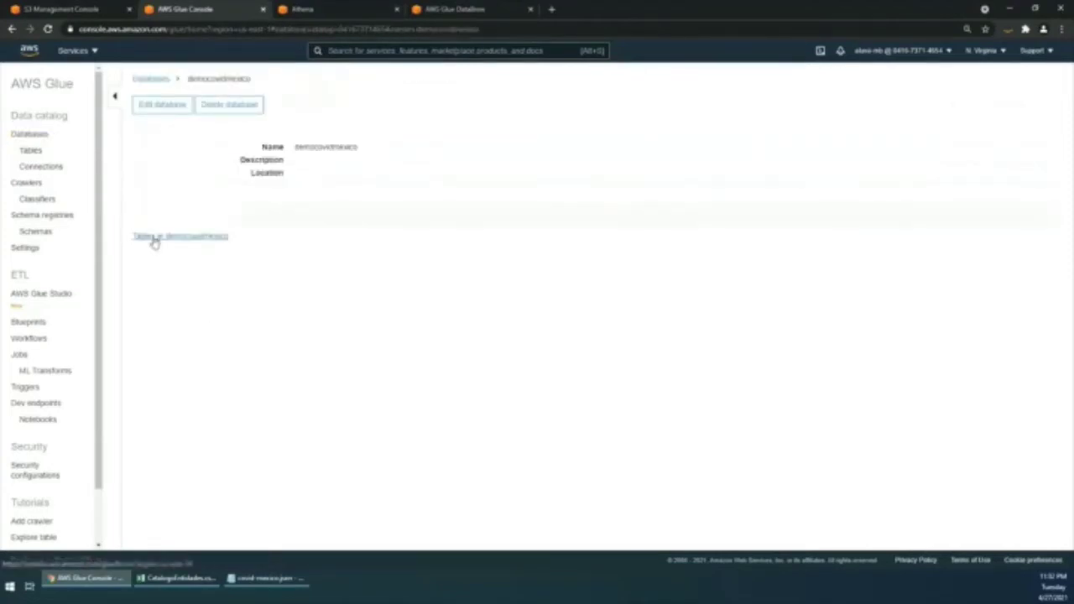
{"action": "left_click", "coordinate": [183, 238]}
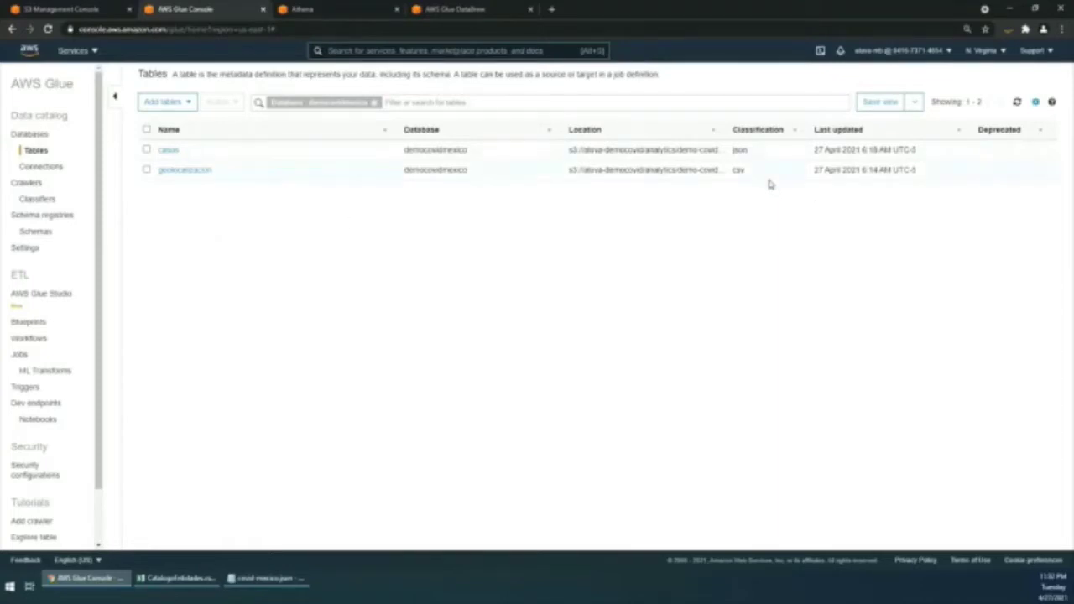
{"action": "left_click", "coordinate": [146, 150]}
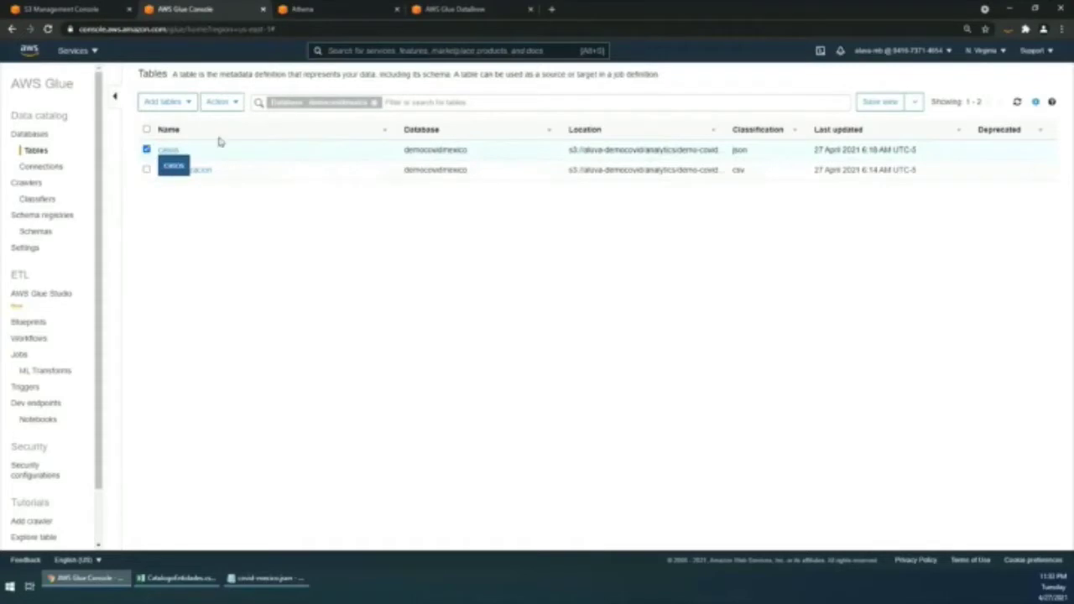
{"action": "left_click", "coordinate": [222, 102]}
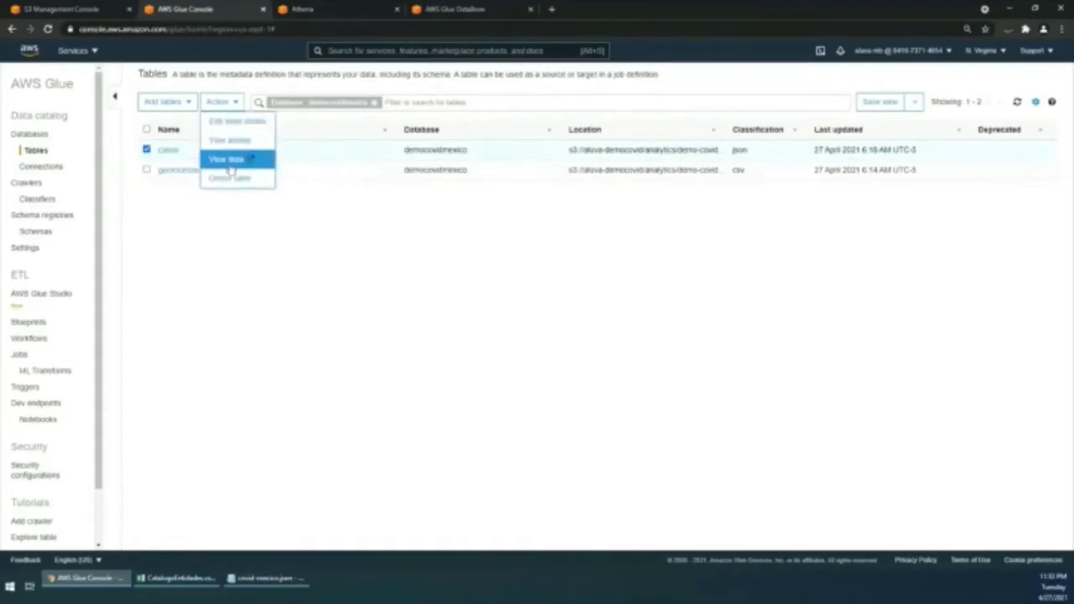
{"action": "left_click", "coordinate": [357, 19]}
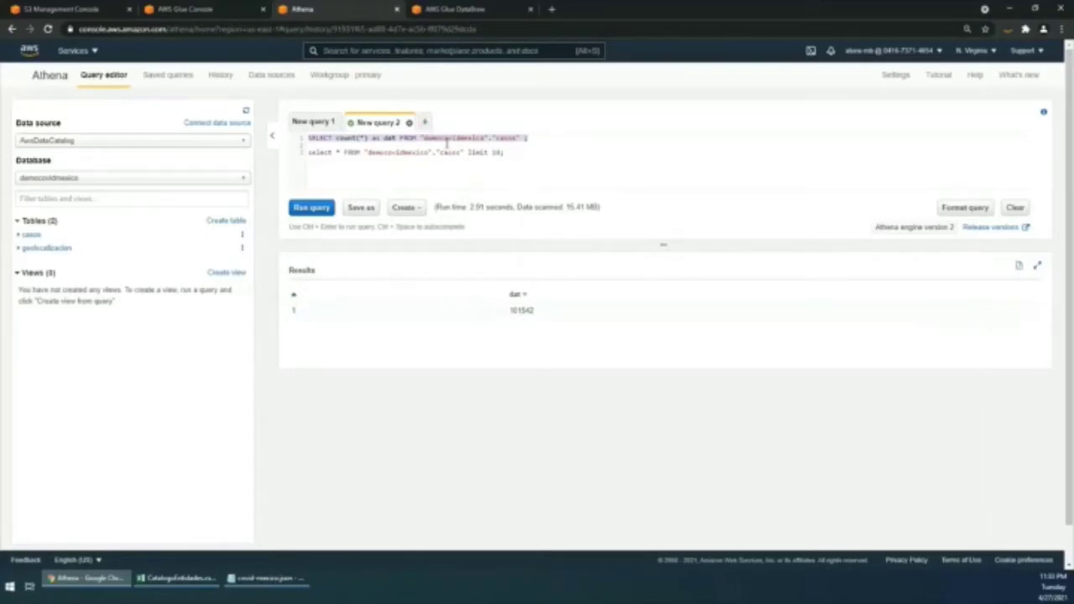
Switch to AWS Glue DataBrew and connect a new dataset to the casos S3 table of the democovidmexico database.
{"action": "left_click", "coordinate": [476, 10]}
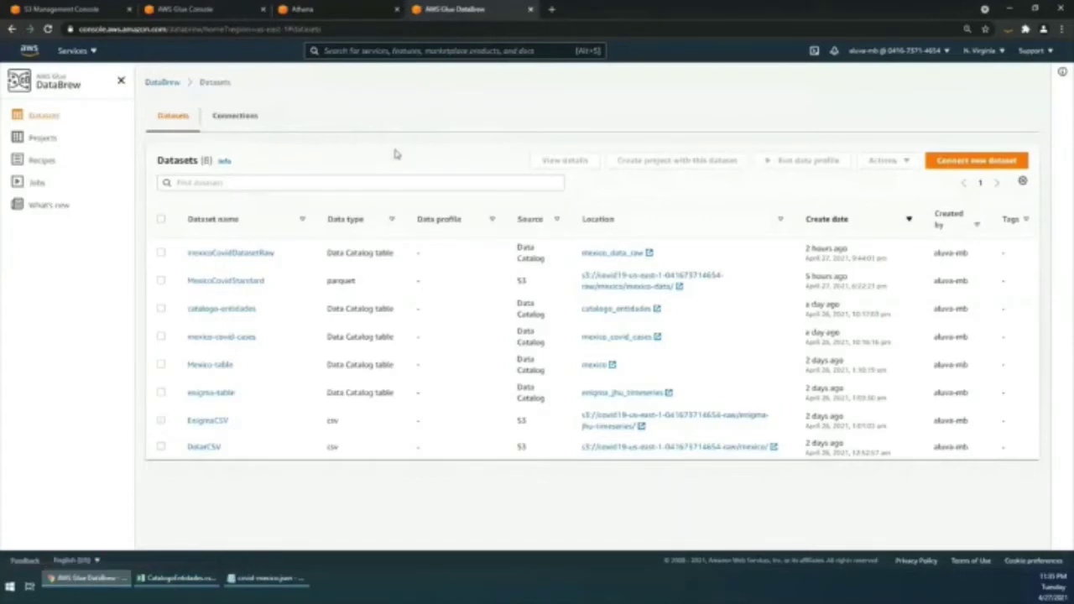
{"action": "left_click", "coordinate": [956, 159]}
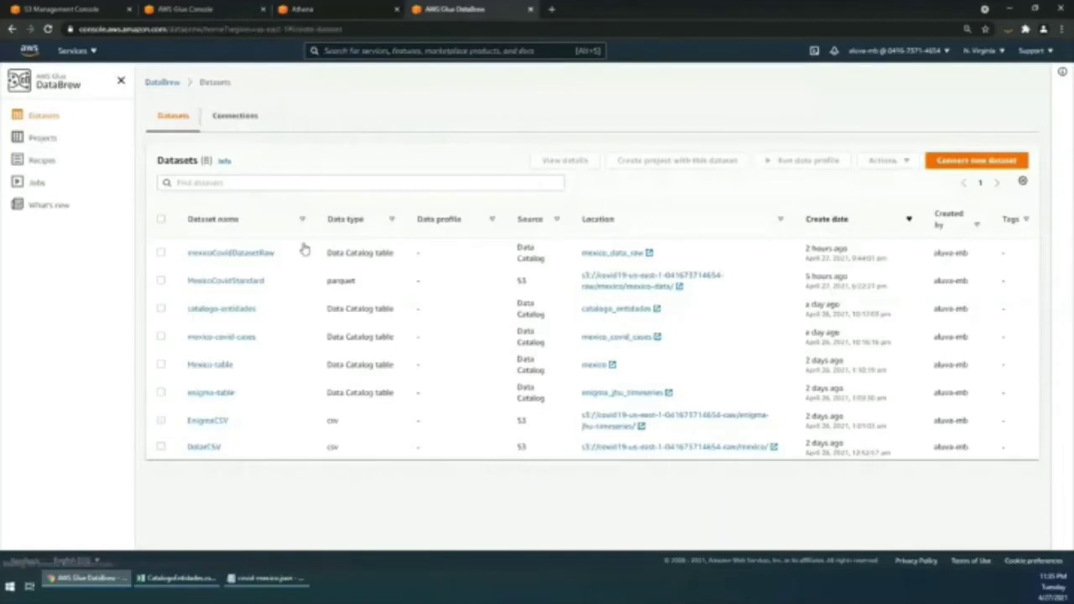
{"action": "scroll", "coordinate": [55, 198], "scroll_direction": "down", "scroll_amount": 3}
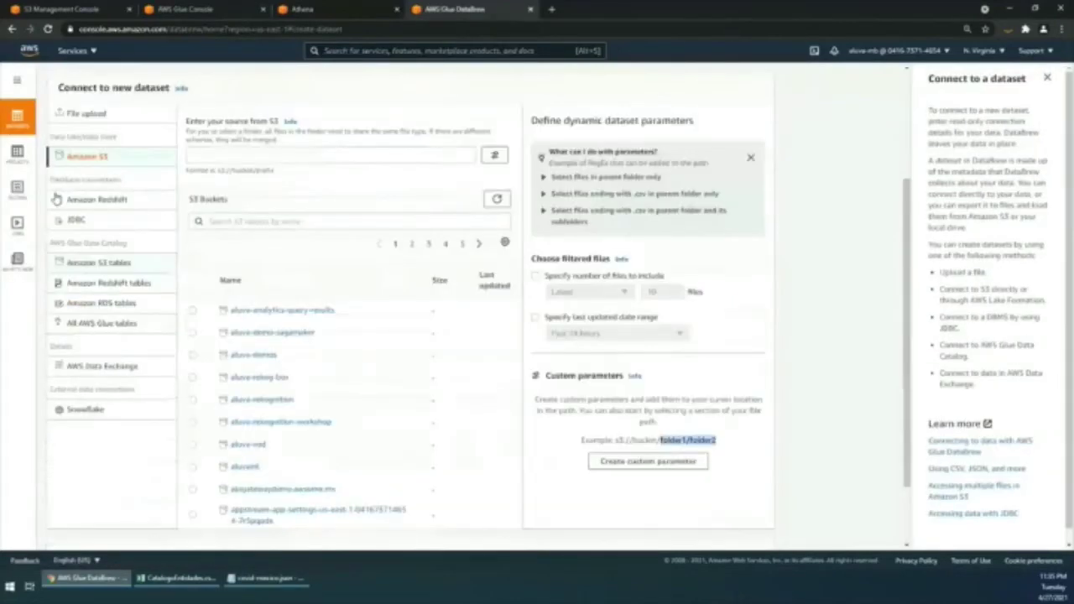
{"action": "left_click", "coordinate": [88, 263]}
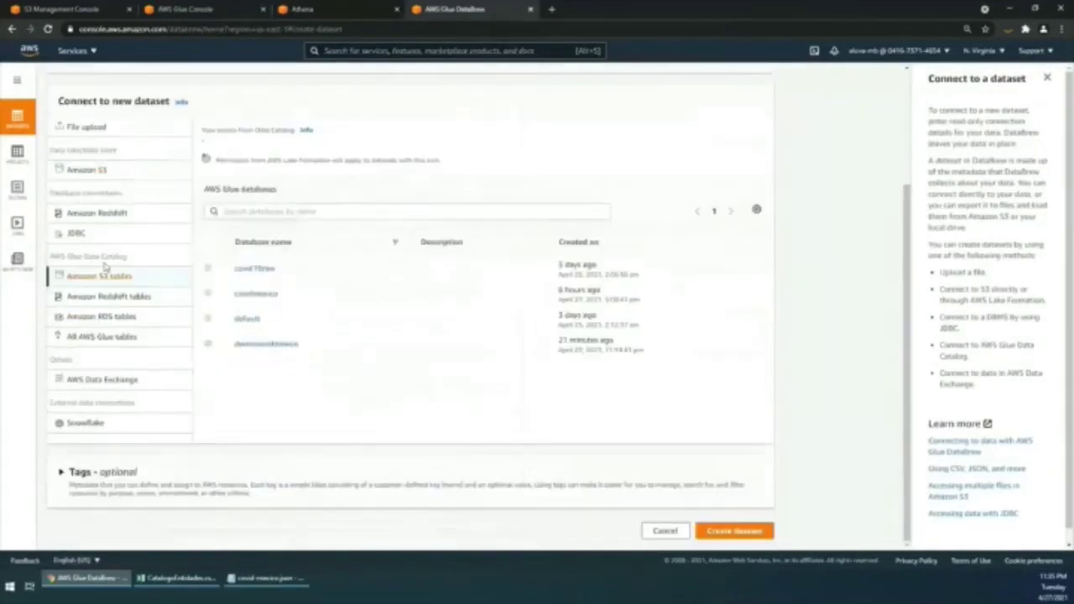
{"action": "left_click", "coordinate": [271, 351]}
{"action": "left_click", "coordinate": [207, 268]}
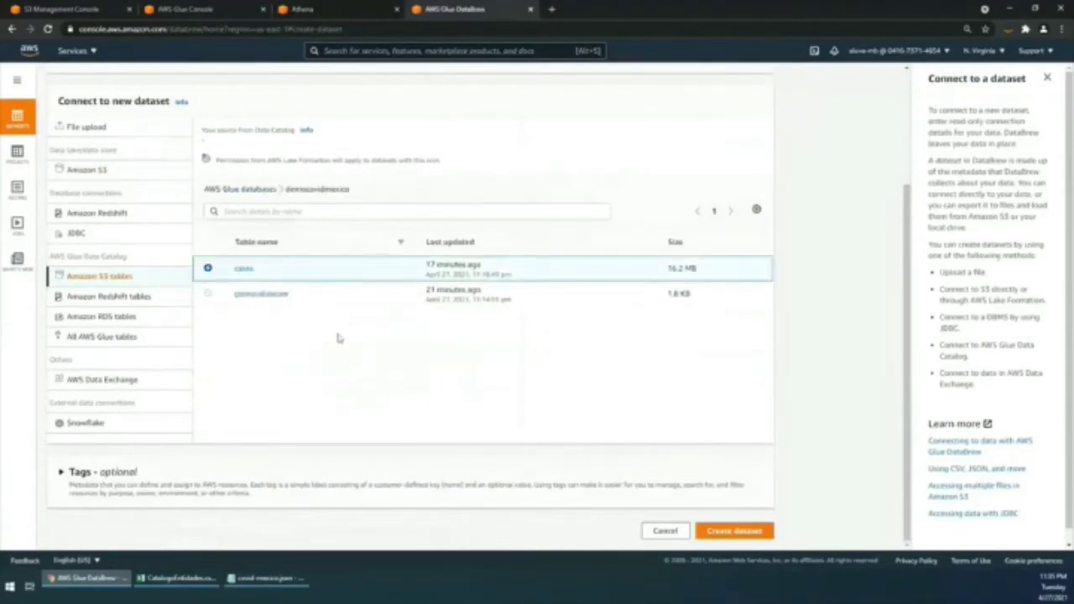
Name the dataset DemoCovidCasos and create it.
{"action": "scroll", "coordinate": [344, 381], "scroll_direction": "up", "scroll_amount": 1}
{"action": "left_click", "coordinate": [143, 94]}
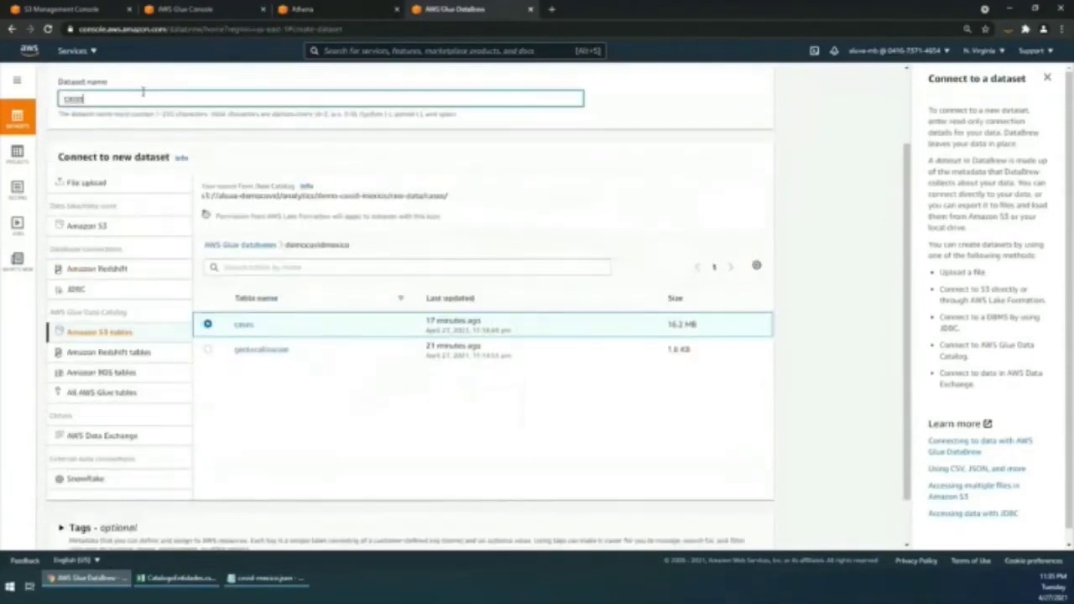
{"action": "key", "text": "ctrl+a"}
{"action": "type", "text": "DemoCovidCases"}
{"action": "scroll", "coordinate": [734, 525], "scroll_direction": "down", "scroll_amount": 2}
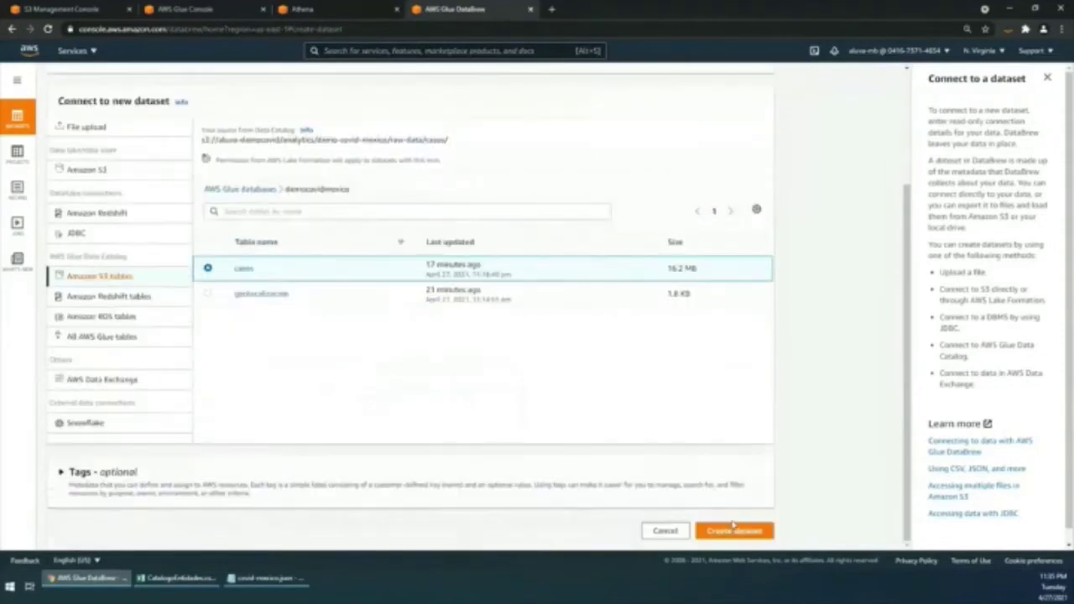
{"action": "left_click", "coordinate": [736, 532]}
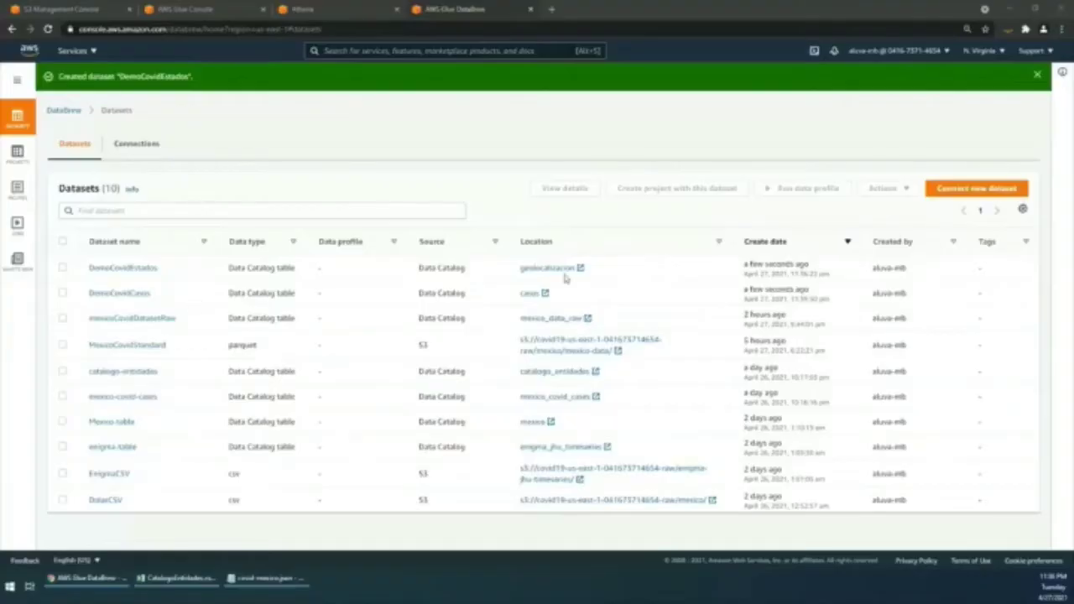
Set up a new DataBrew project named DemoCovidIntegracion with the DemoCovidCasos dataset.
{"action": "left_click", "coordinate": [19, 152]}
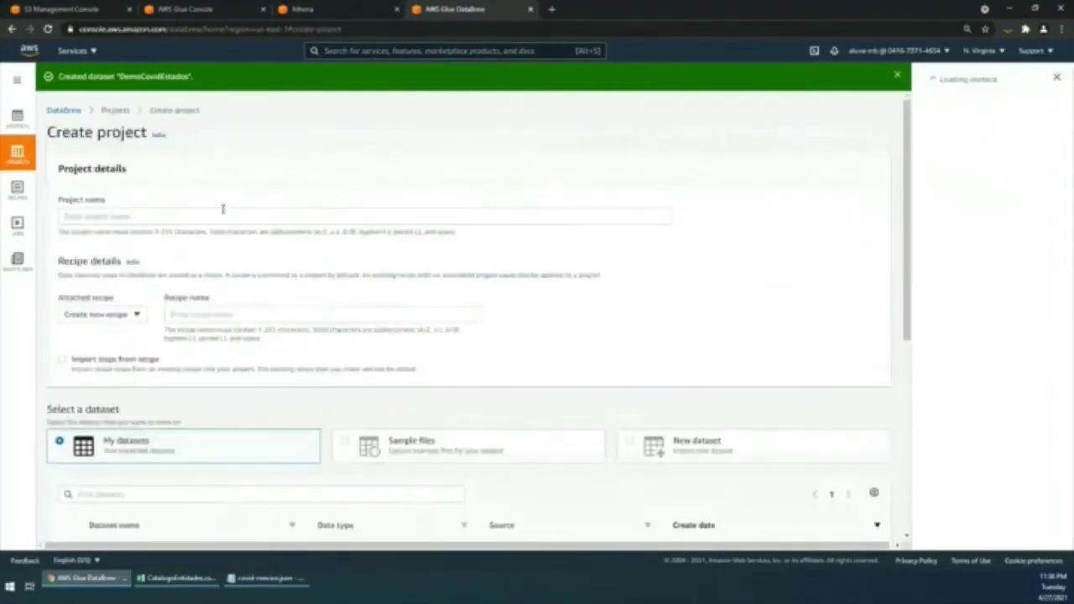
{"action": "left_click", "coordinate": [222, 211]}
{"action": "type", "text": "DemoCovidIntegracion"}
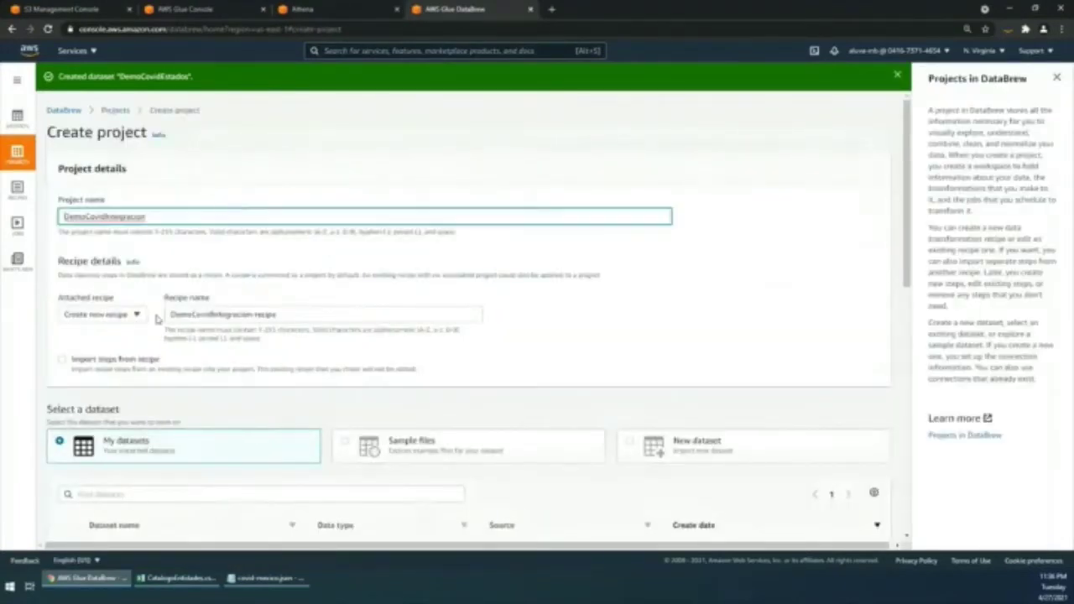
{"action": "scroll", "coordinate": [483, 278], "scroll_direction": "down", "scroll_amount": 1}
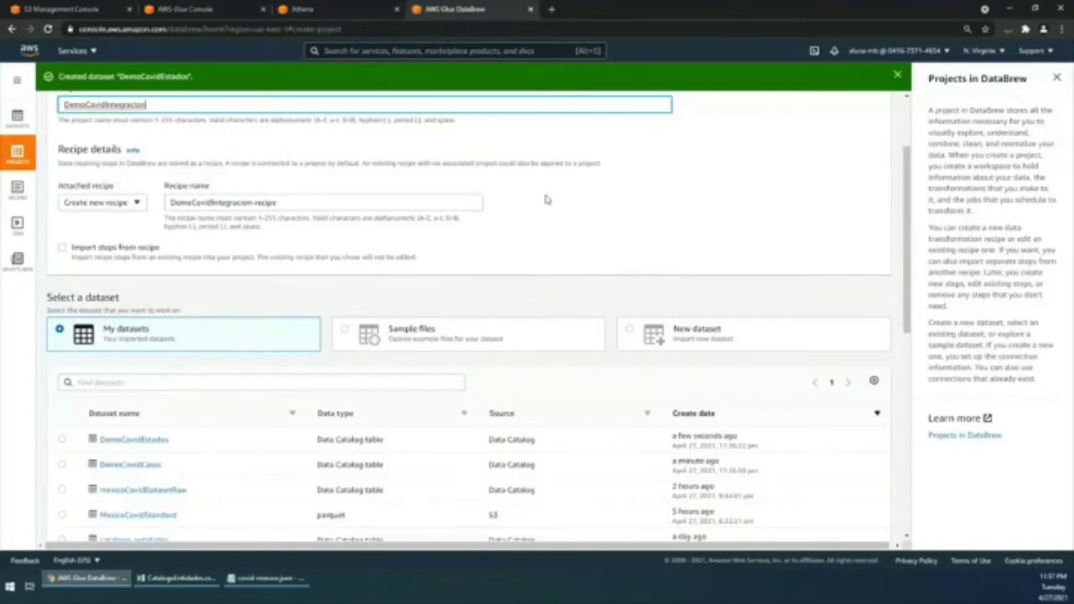
{"action": "scroll", "coordinate": [546, 200], "scroll_direction": "down", "scroll_amount": 2}
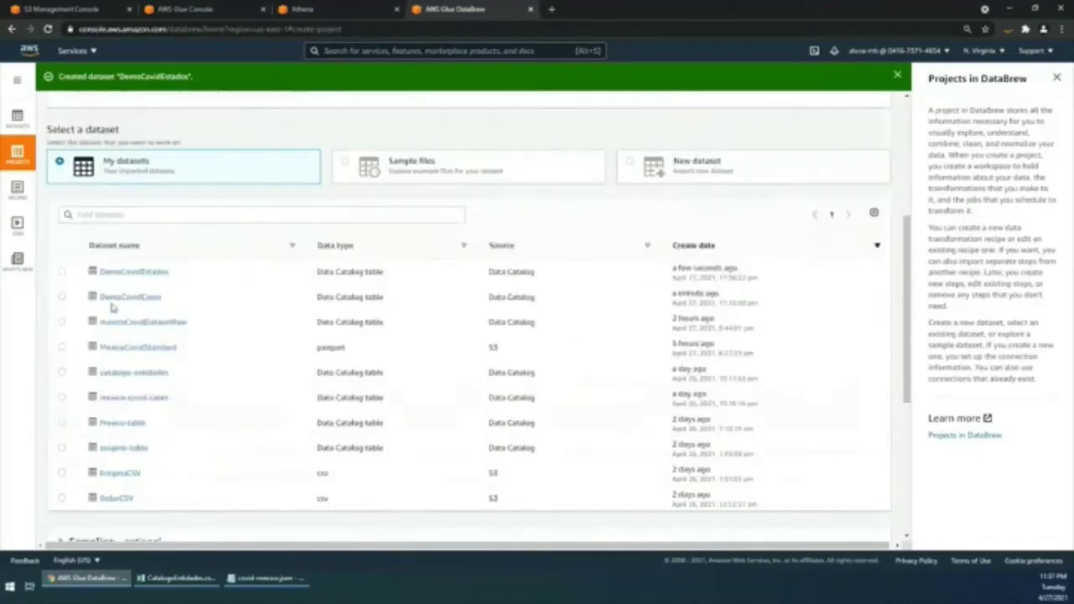
{"action": "left_click", "coordinate": [81, 302]}
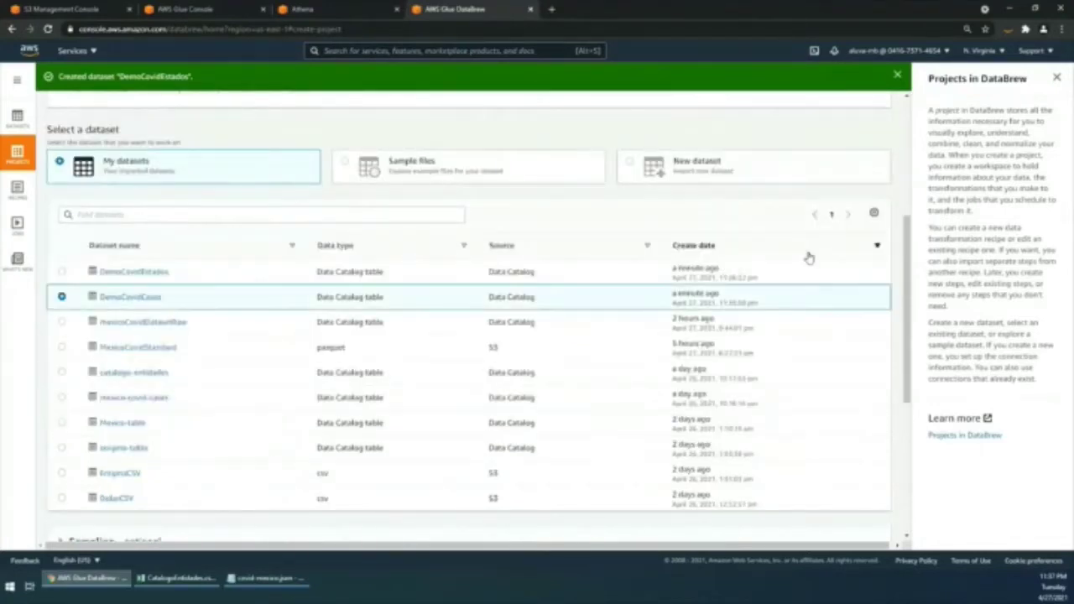
Assign the existing role AWSGlueDataBrewServiceRole-AwsGlueDataBrewDataAccessRole to the project's permissions.
{"action": "scroll", "coordinate": [809, 256], "scroll_direction": "down", "scroll_amount": 3}
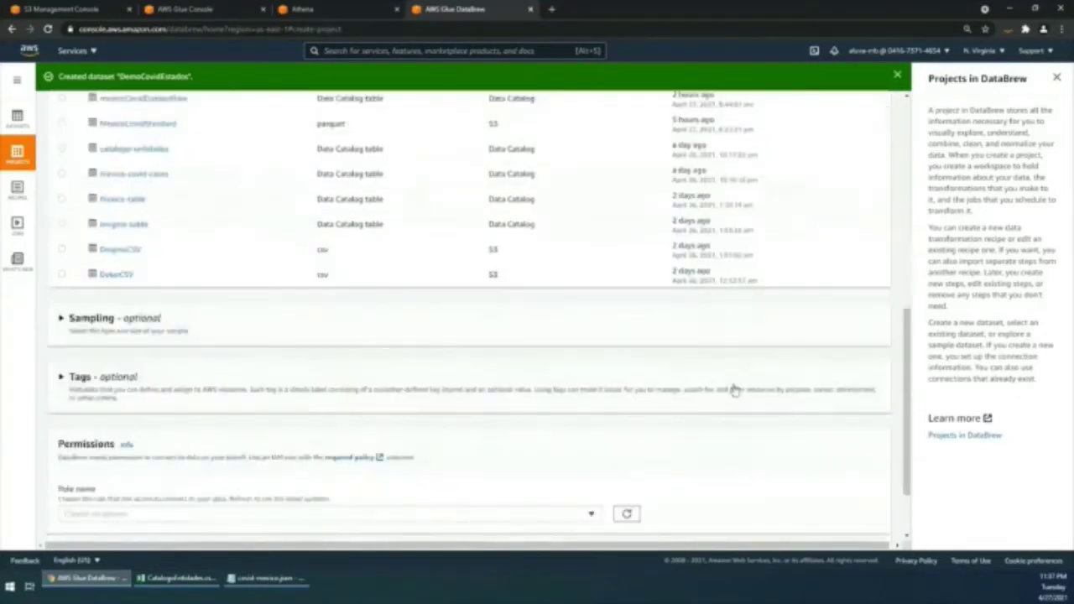
{"action": "scroll", "coordinate": [419, 412], "scroll_direction": "down", "scroll_amount": 1}
{"action": "left_click", "coordinate": [340, 430]}
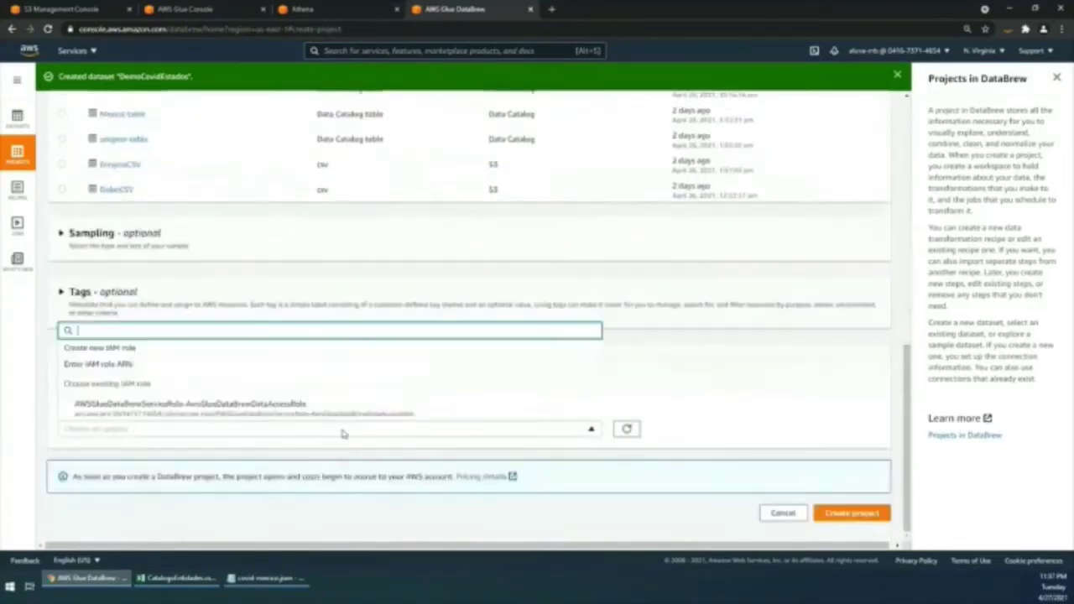
{"action": "left_click", "coordinate": [214, 413]}
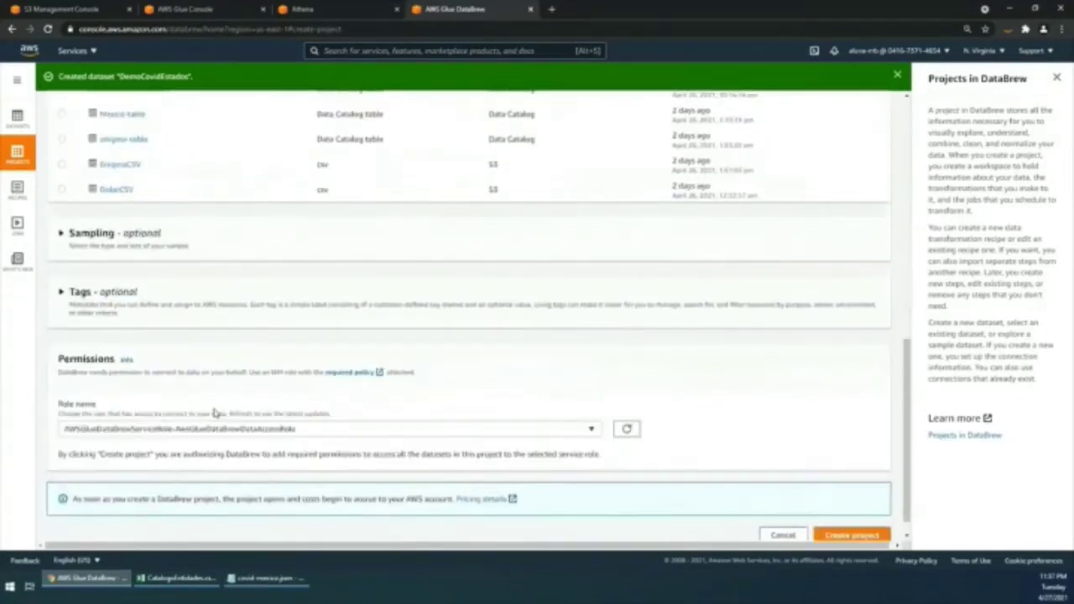
Create the DemoCovidIntegracion project with the chosen dataset and role, and wait for its workspace to open.
{"action": "left_click", "coordinate": [853, 537]}
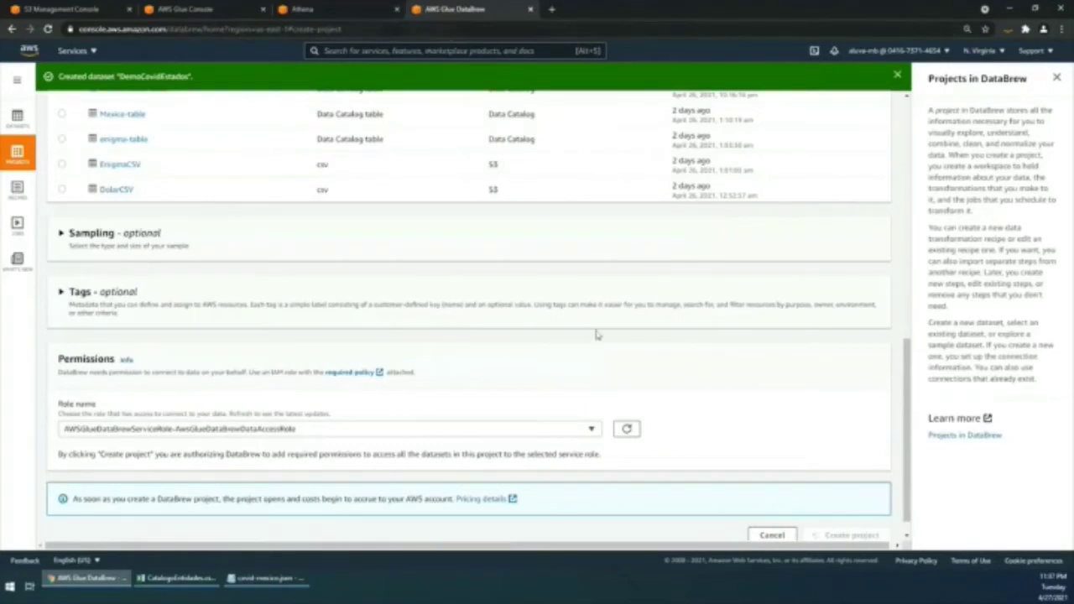
{"action": "scroll", "coordinate": [711, 424], "scroll_direction": "up", "scroll_amount": 5}
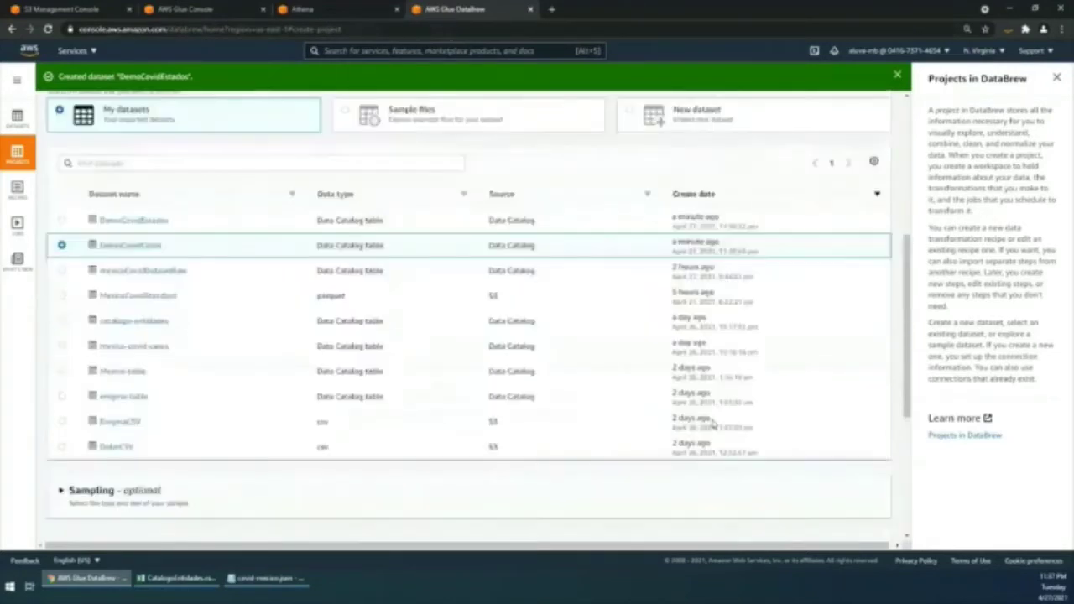
{"action": "scroll", "coordinate": [712, 424], "scroll_direction": "up", "scroll_amount": 4}
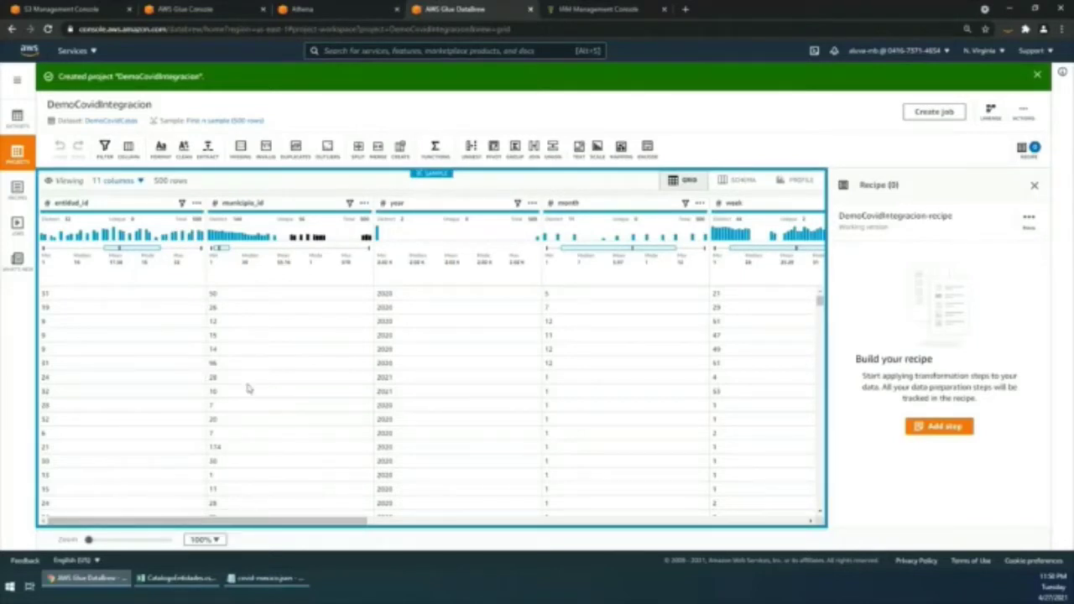
Examine all columns of the DemoCovidCasos sample, from entidad_id through sospechosos.
{"action": "left_click_drag", "start_coordinate": [296, 521], "coordinate": [408, 523]}
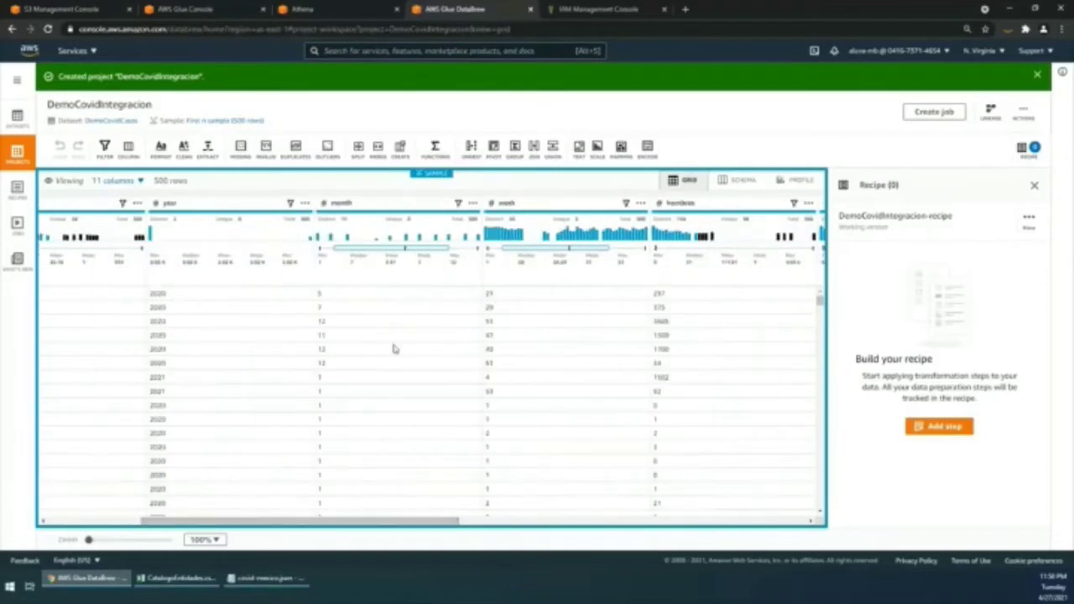
{"action": "scroll", "coordinate": [449, 526], "scroll_direction": "right", "scroll_amount": 10}
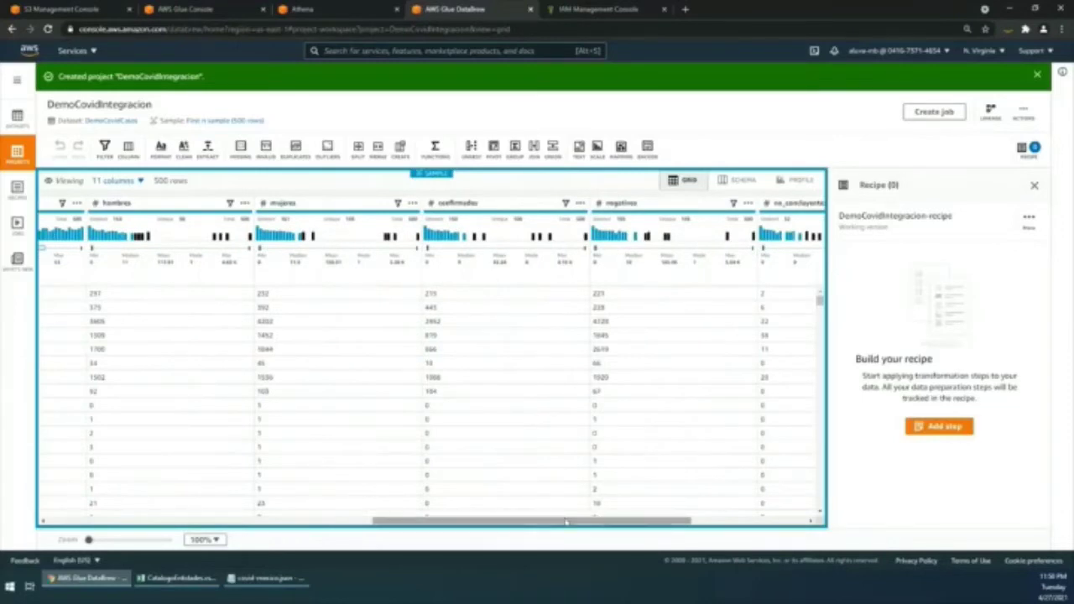
{"action": "scroll", "coordinate": [627, 527], "scroll_direction": "right", "scroll_amount": 1}
{"action": "scroll", "coordinate": [627, 526], "scroll_direction": "right", "scroll_amount": 5}
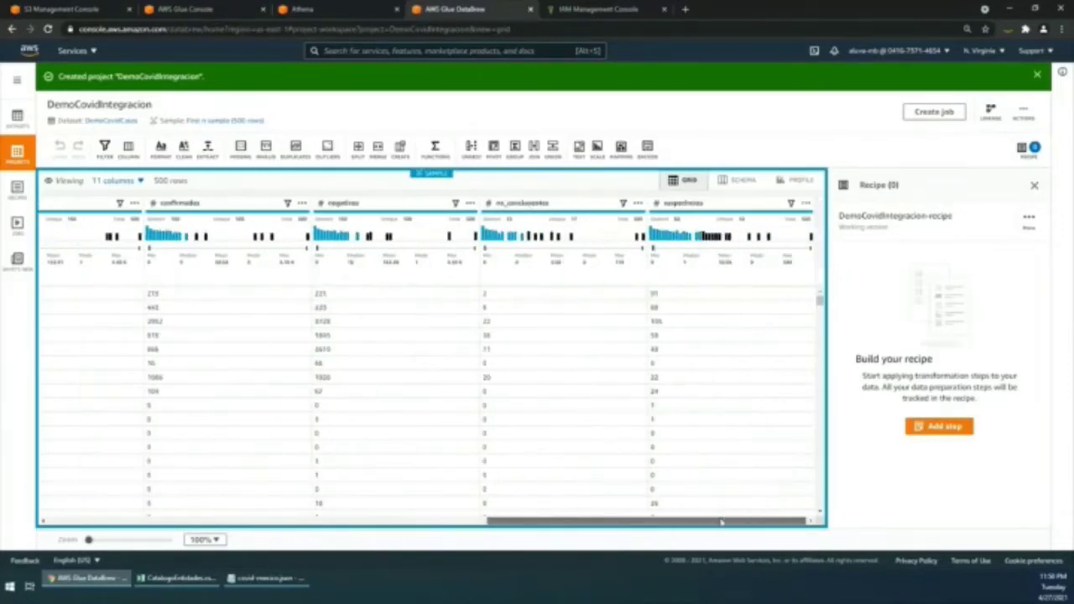
{"action": "scroll", "coordinate": [725, 527], "scroll_direction": "left", "scroll_amount": 3}
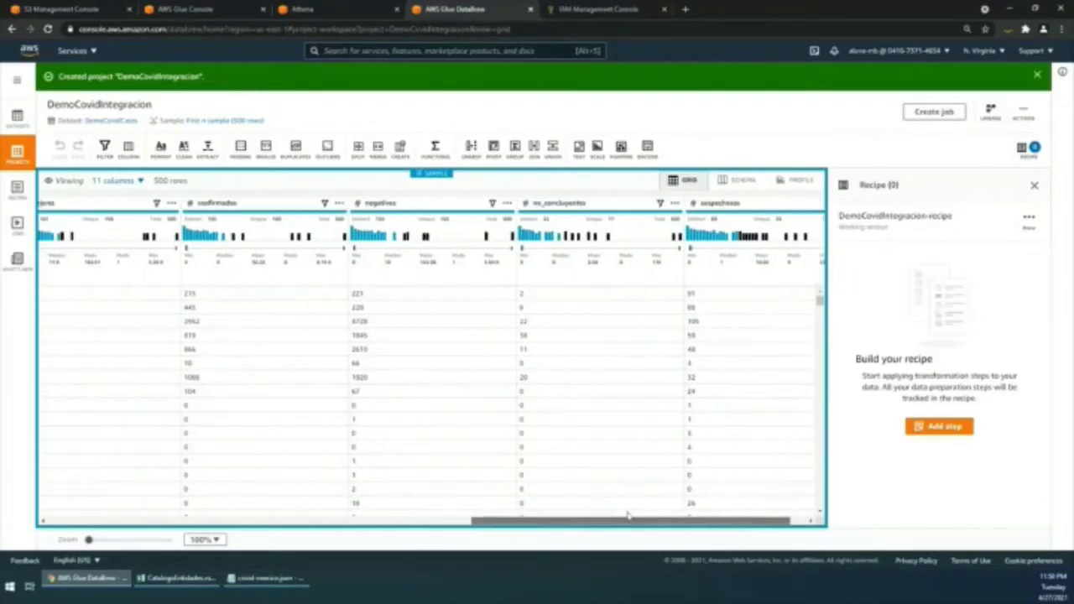
{"action": "scroll", "coordinate": [330, 507], "scroll_direction": "left", "scroll_amount": 5}
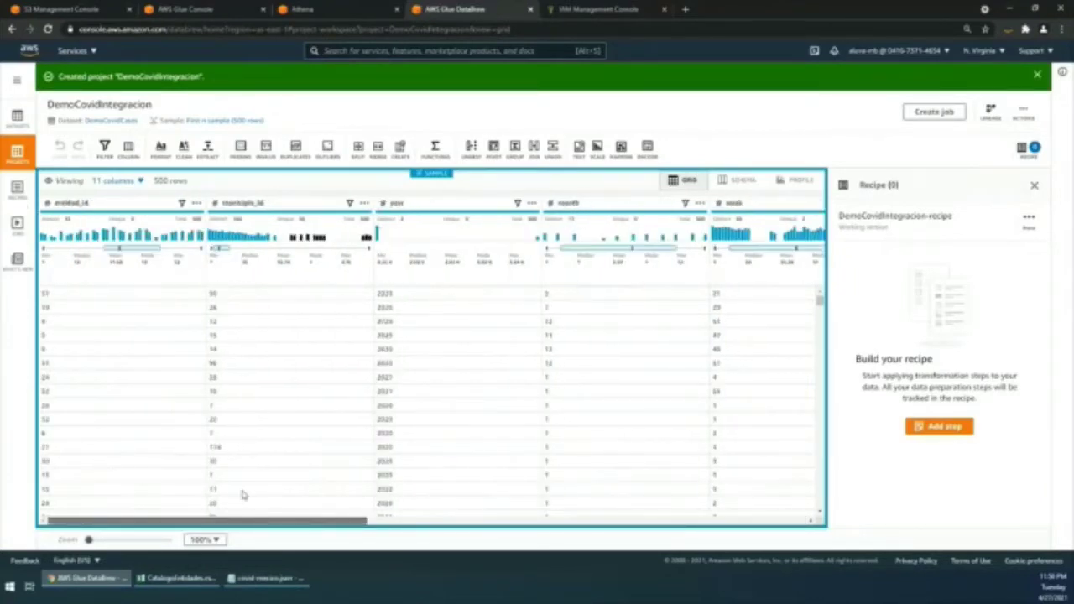
{"action": "scroll", "coordinate": [243, 494], "scroll_direction": "right", "scroll_amount": 2}
{"action": "scroll", "coordinate": [695, 466], "scroll_direction": "right", "scroll_amount": 5}
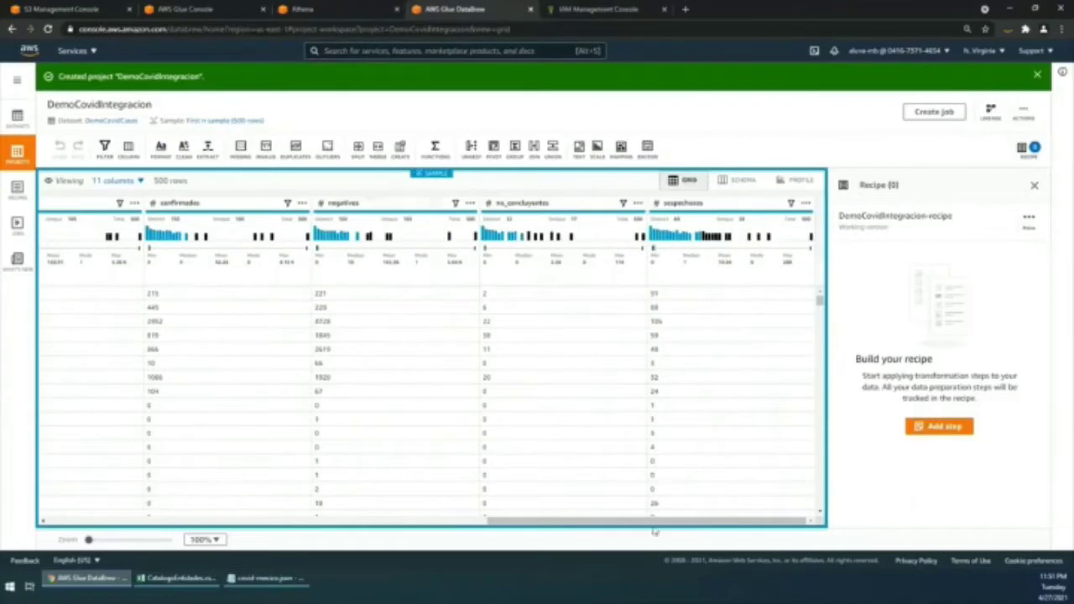
{"action": "left_click", "coordinate": [314, 520]}
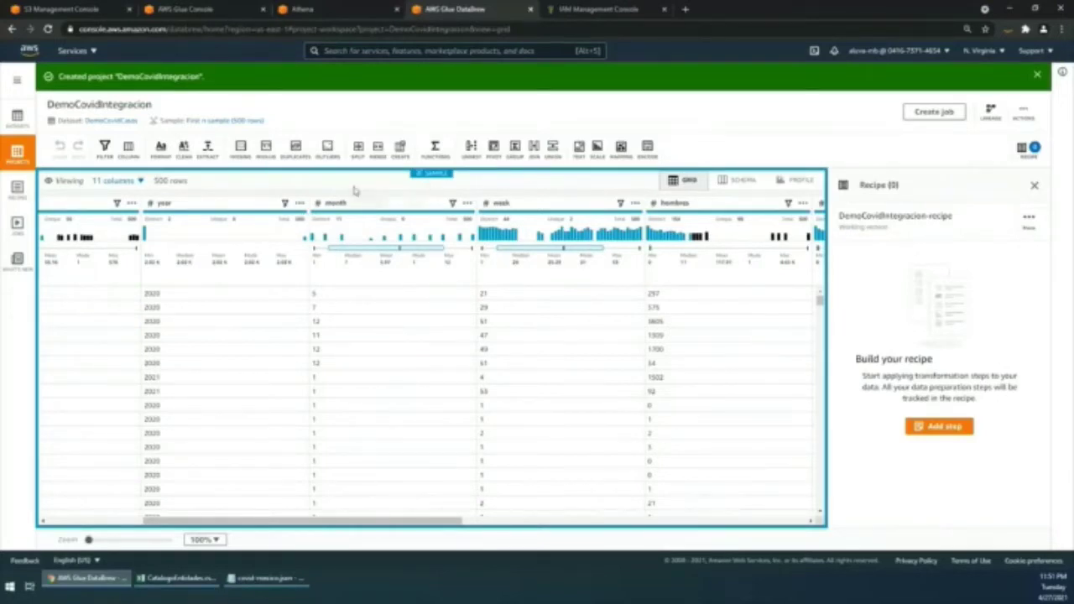
Start a join with DemoCovidEstados as the second dataset, check its preview and proceed to the join details.
{"action": "left_click", "coordinate": [535, 149]}
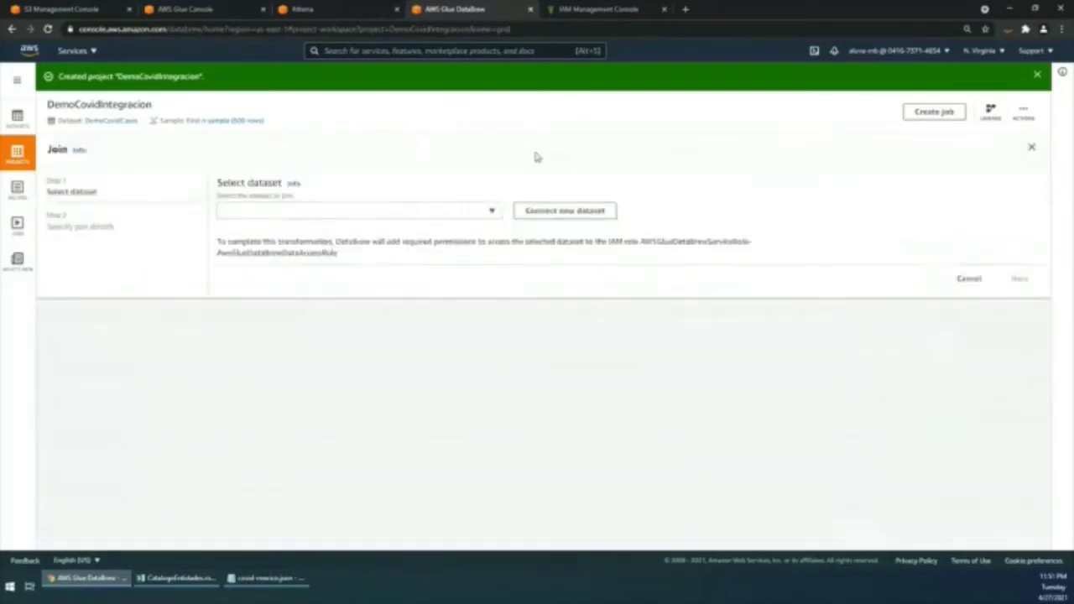
{"action": "left_click", "coordinate": [439, 210]}
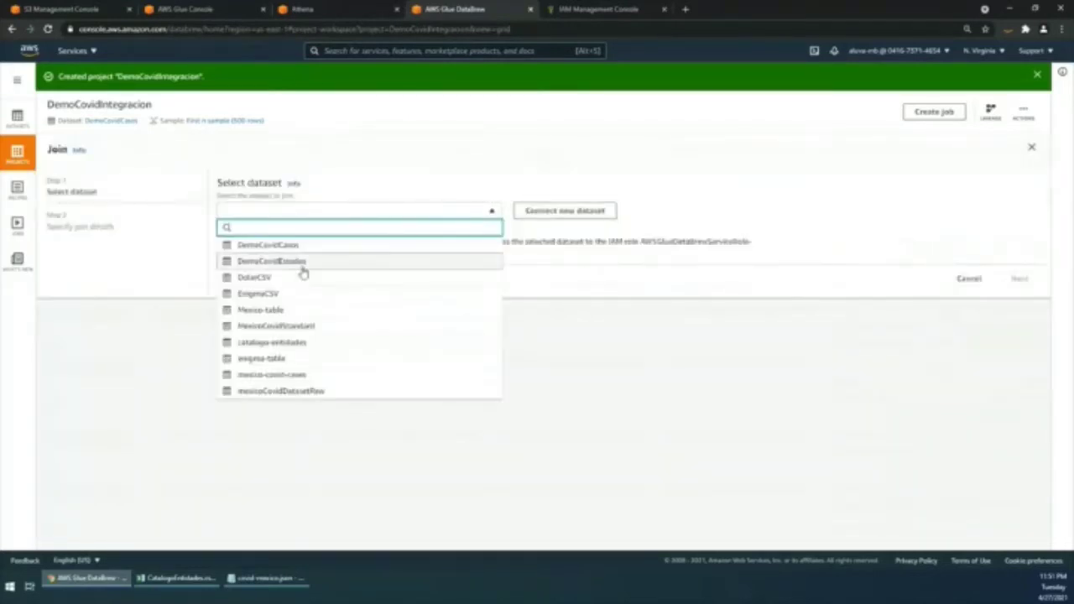
{"action": "left_click", "coordinate": [303, 267]}
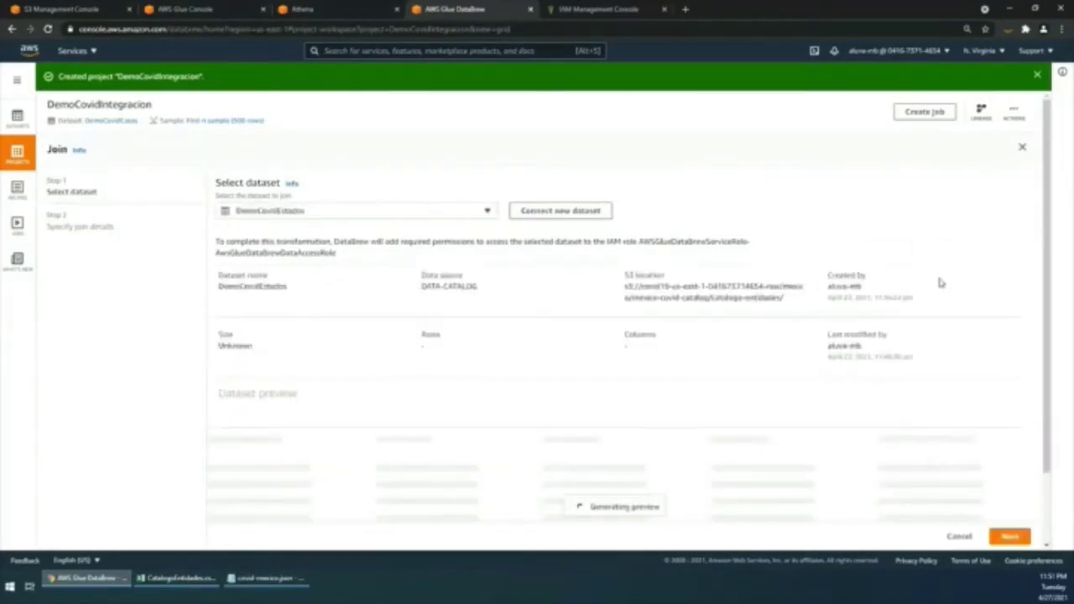
{"action": "scroll", "coordinate": [937, 280], "scroll_direction": "down", "scroll_amount": 2}
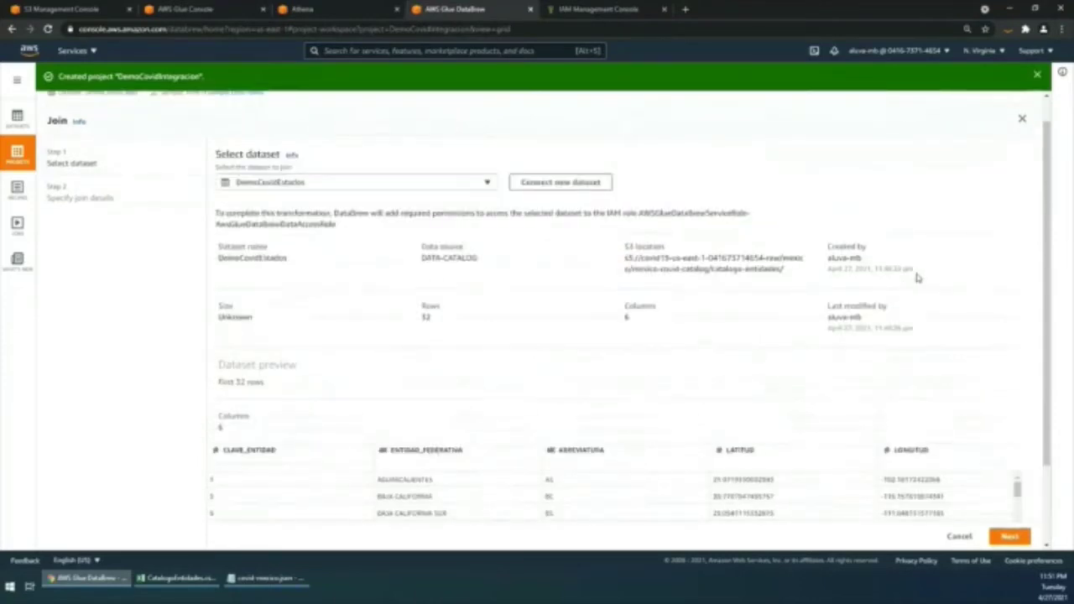
{"action": "scroll", "coordinate": [915, 277], "scroll_direction": "down", "scroll_amount": 3}
{"action": "scroll", "coordinate": [929, 281], "scroll_direction": "up", "scroll_amount": 2}
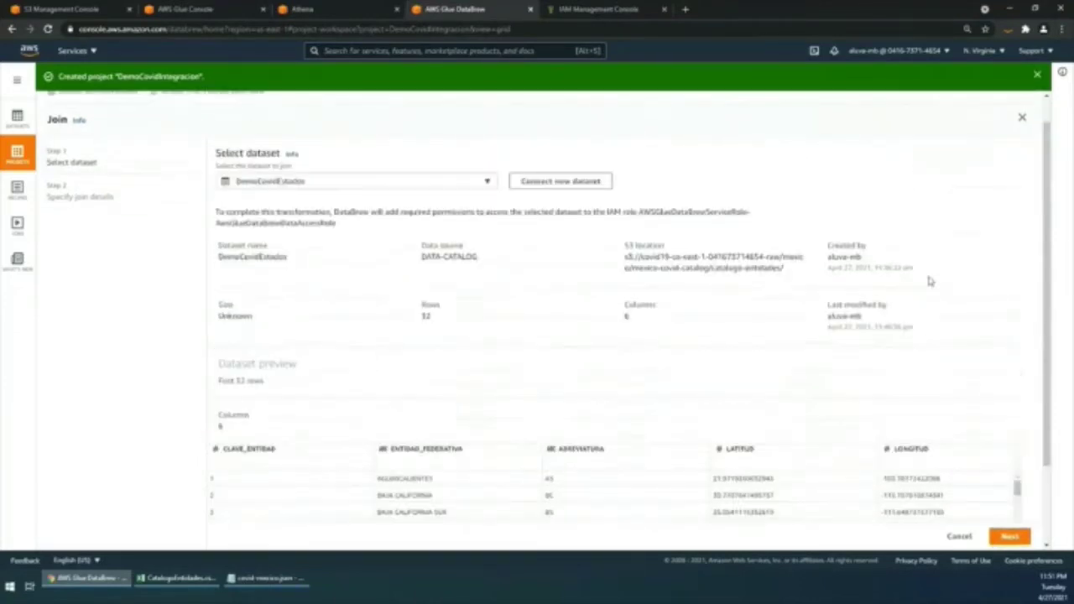
{"action": "scroll", "coordinate": [928, 281], "scroll_direction": "down", "scroll_amount": 2}
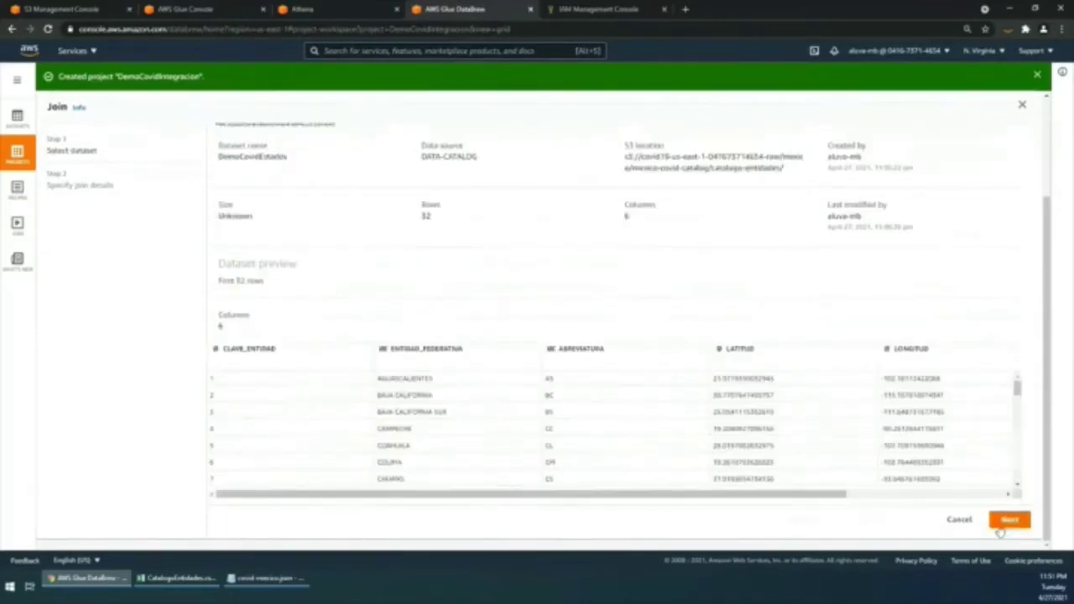
{"action": "left_click", "coordinate": [1000, 523]}
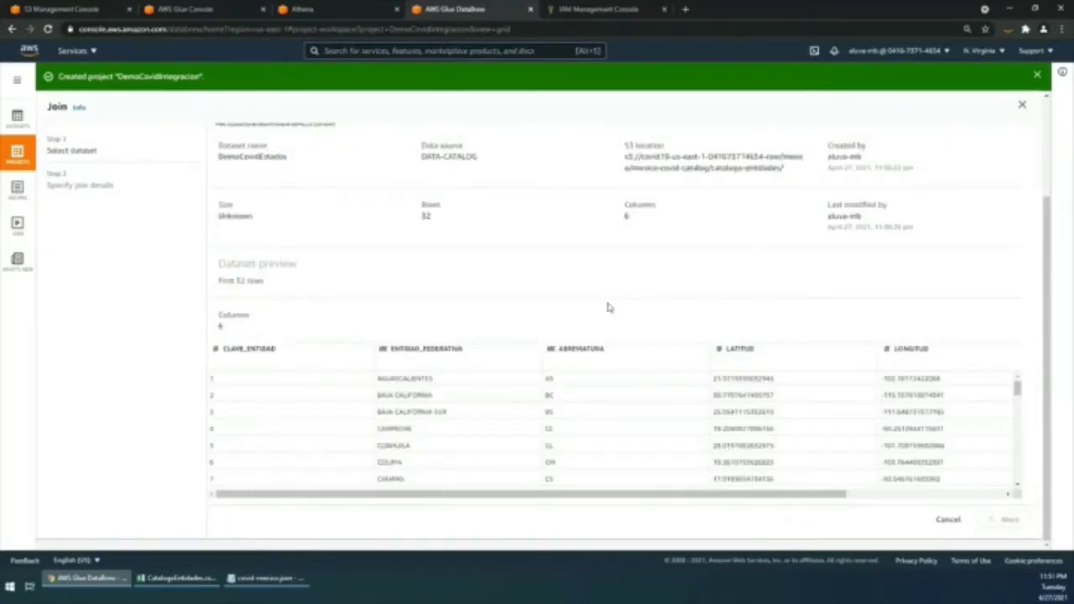
{"action": "scroll", "coordinate": [609, 307], "scroll_direction": "up", "scroll_amount": 2}
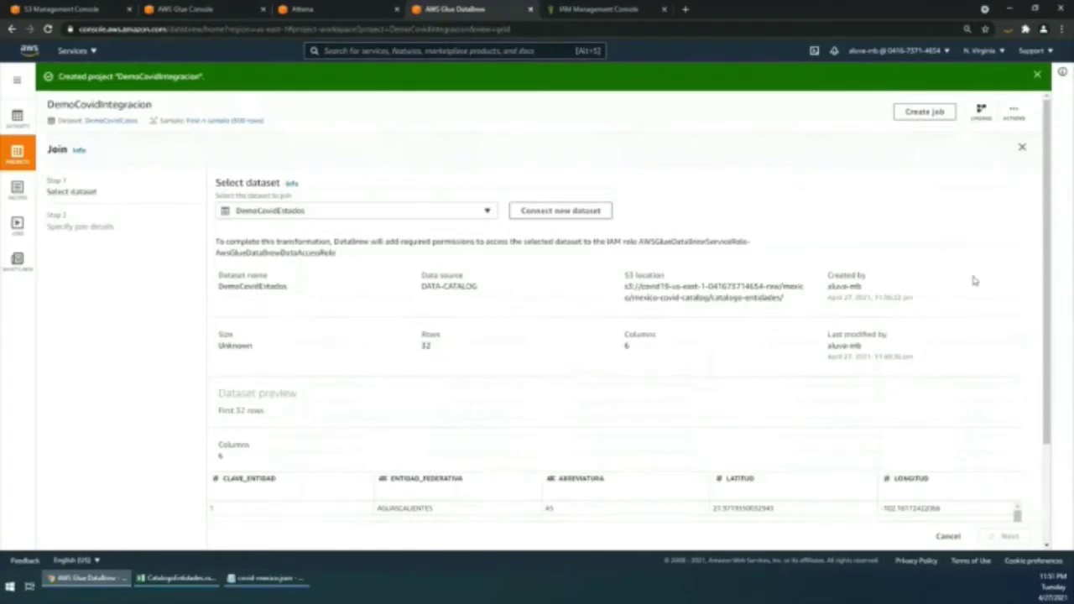
{"action": "scroll", "coordinate": [974, 280], "scroll_direction": "down", "scroll_amount": 2}
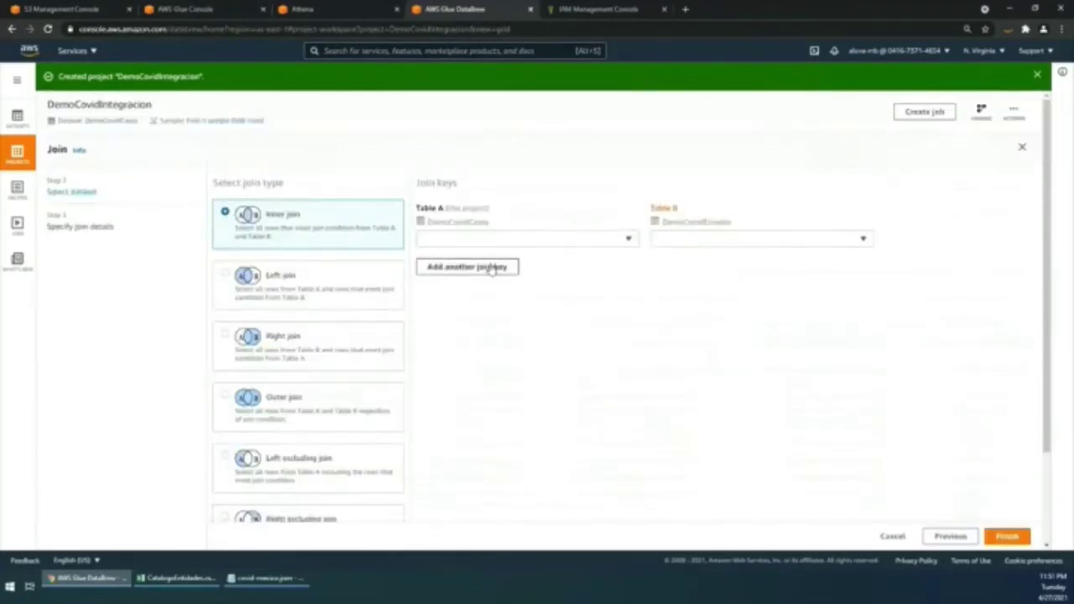
Inner join the tables on entidad_id from Table A and CLAVE_ENTIDAD from Table B, including all columns.
{"action": "left_click", "coordinate": [583, 238]}
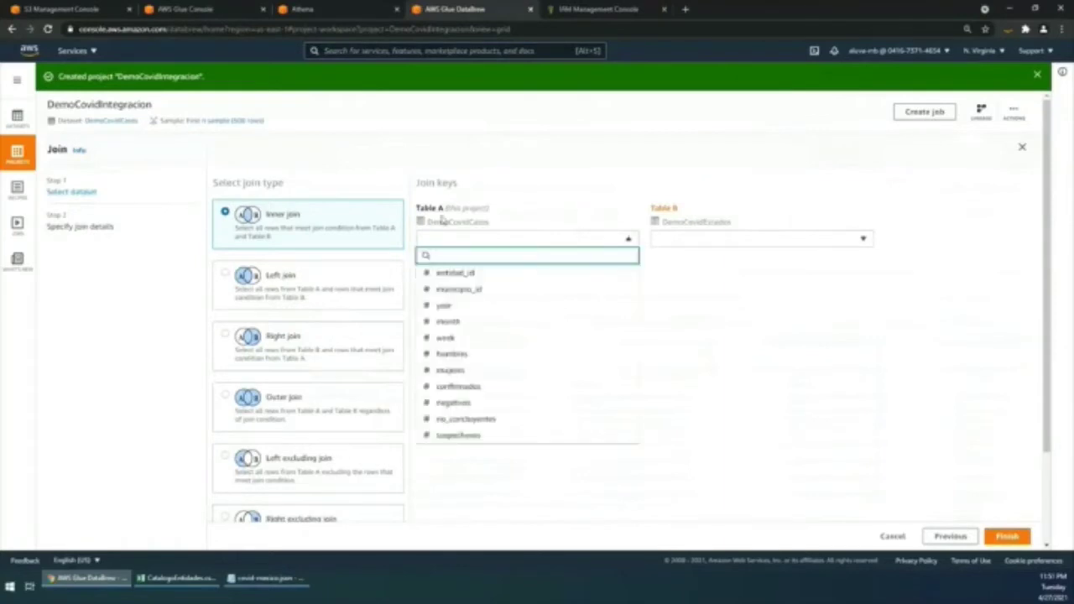
{"action": "left_click", "coordinate": [447, 276]}
{"action": "left_click", "coordinate": [713, 242]}
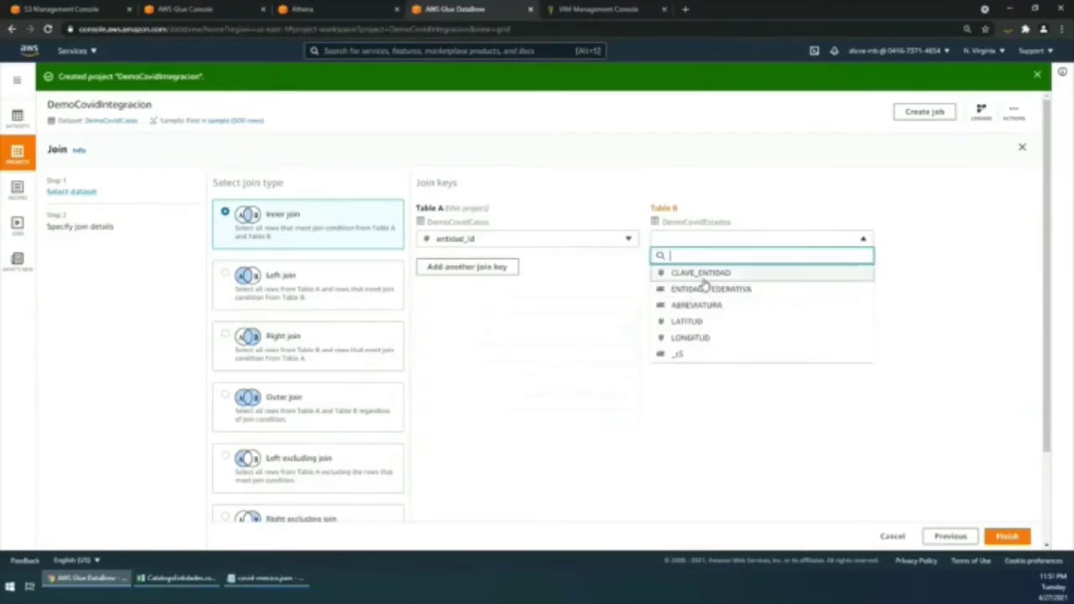
{"action": "left_click", "coordinate": [704, 279]}
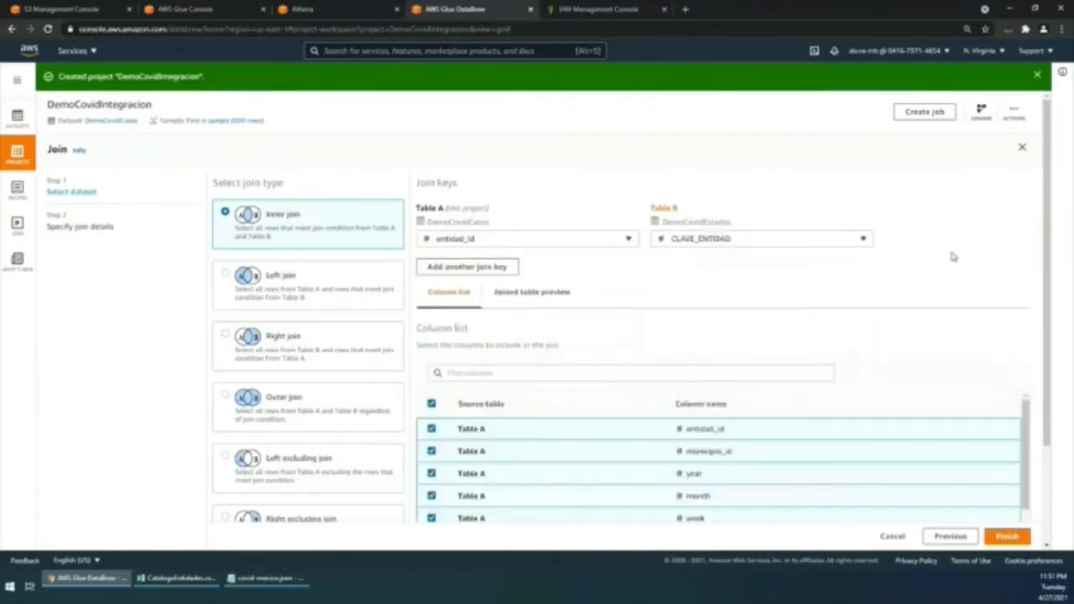
{"action": "scroll", "coordinate": [953, 256], "scroll_direction": "down", "scroll_amount": 3}
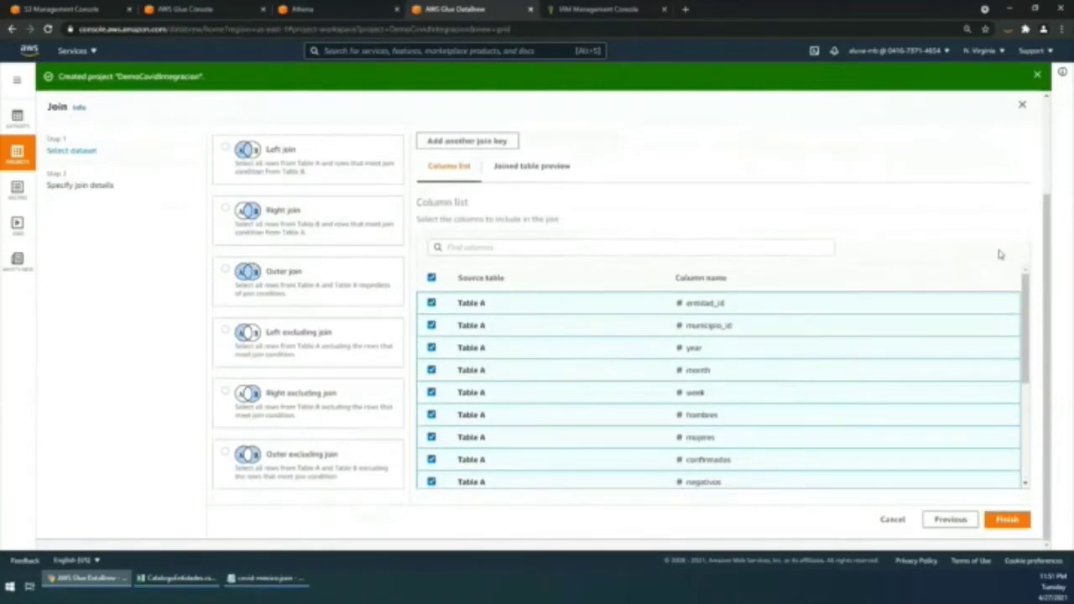
{"action": "scroll", "coordinate": [970, 419], "scroll_direction": "down", "scroll_amount": 3}
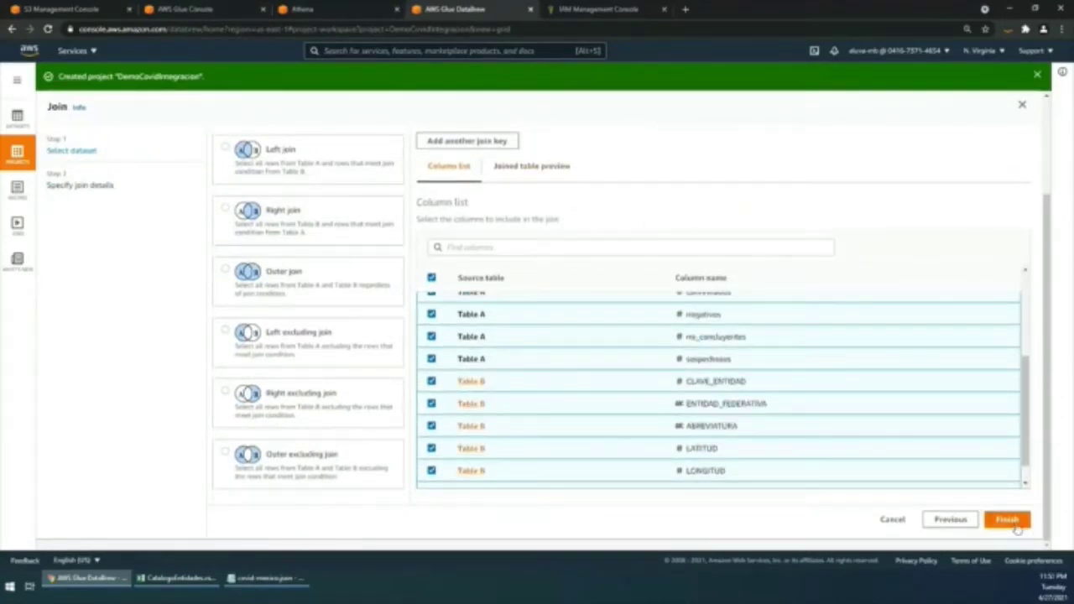
{"action": "left_click", "coordinate": [1009, 520]}
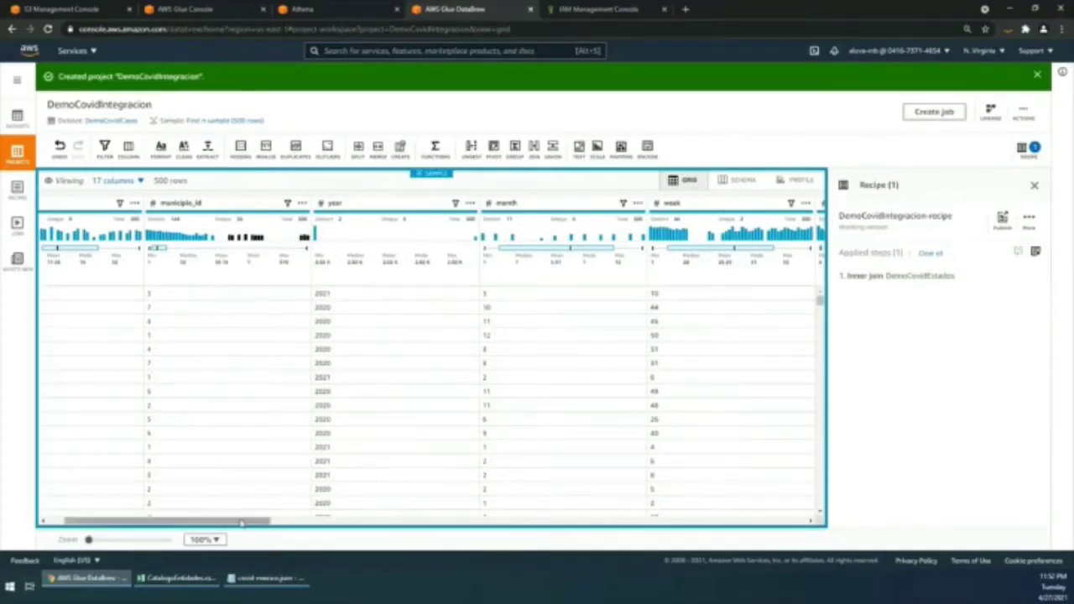
Review the joined state columns and delete the _c5 column.
{"action": "left_click_drag", "start_coordinate": [216, 521], "coordinate": [761, 496]}
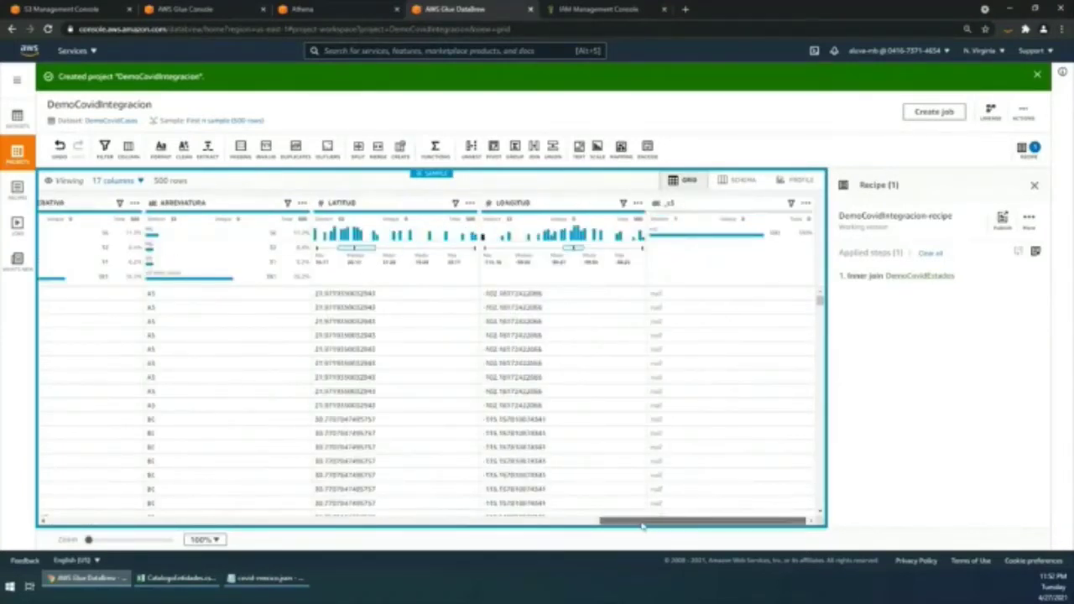
{"action": "left_click_drag", "start_coordinate": [641, 526], "coordinate": [528, 526]}
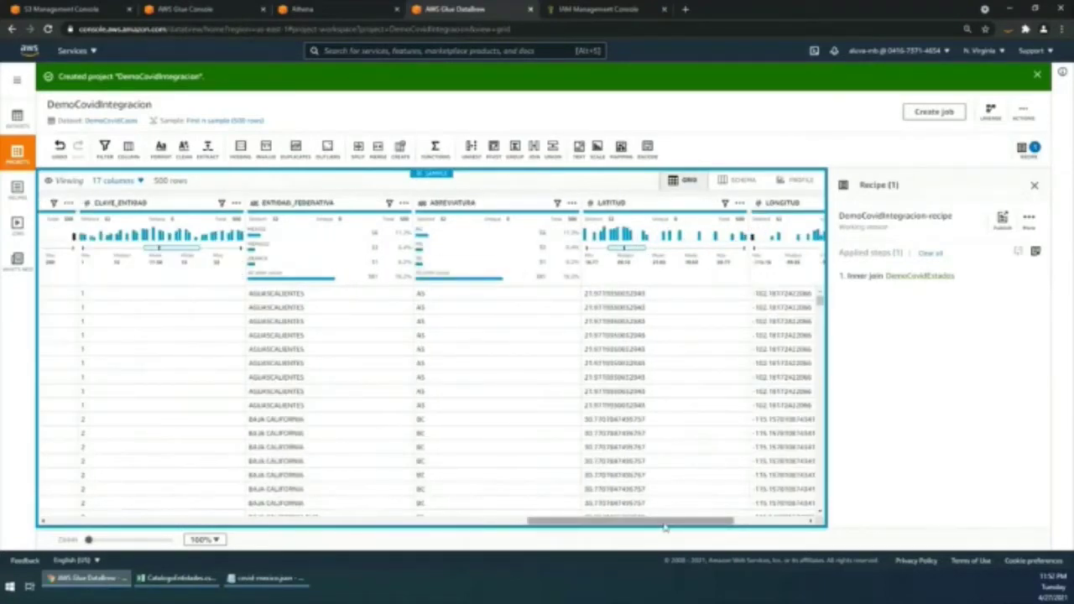
{"action": "left_click_drag", "start_coordinate": [664, 527], "coordinate": [730, 527]}
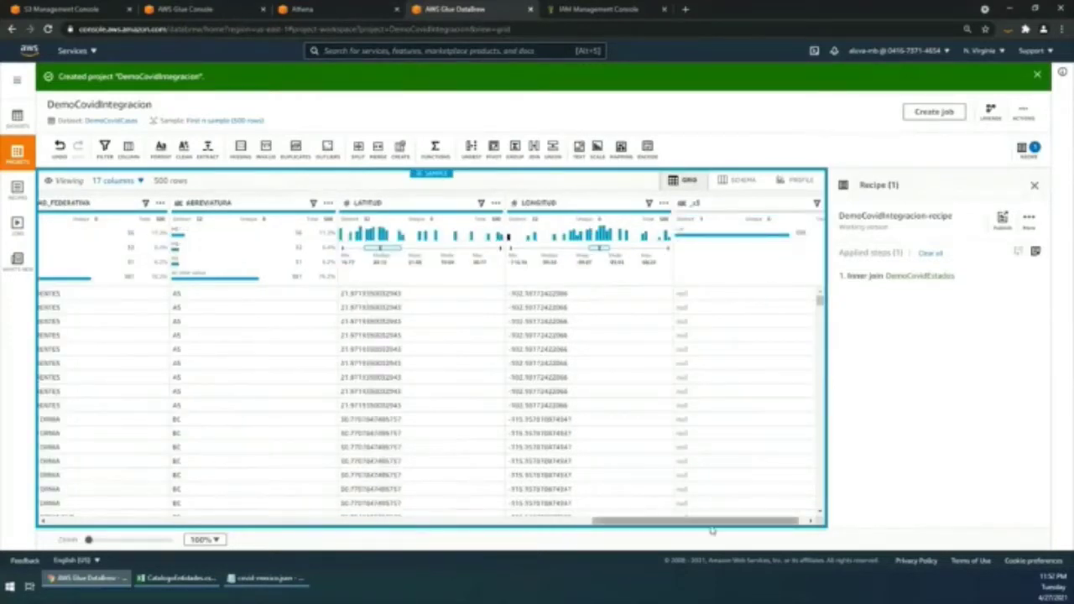
{"action": "left_click_drag", "start_coordinate": [715, 529], "coordinate": [752, 526]}
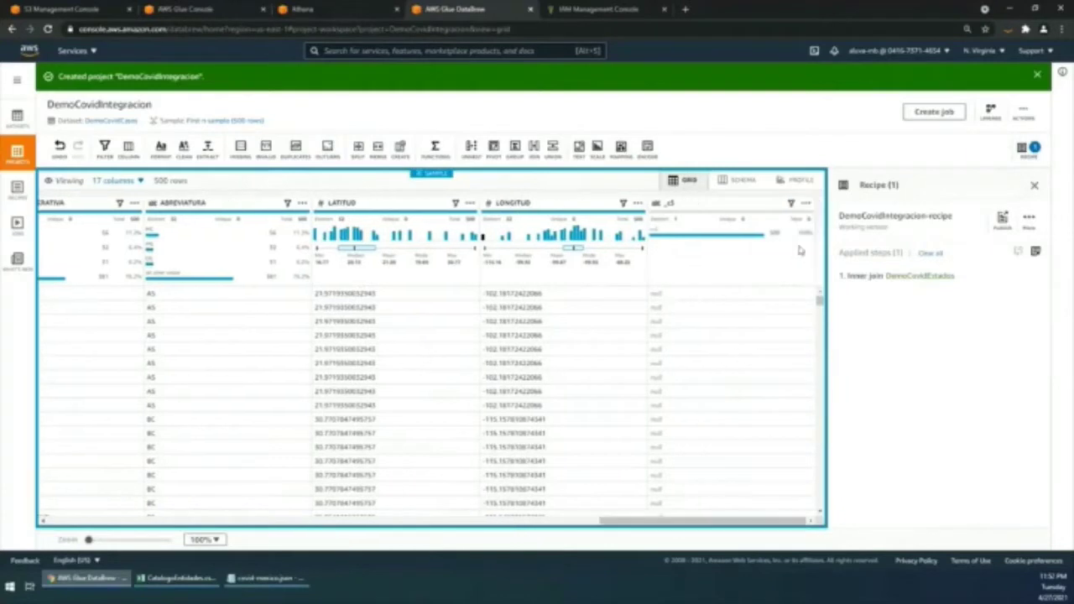
{"action": "left_click", "coordinate": [764, 287]}
{"action": "scroll", "coordinate": [849, 470], "scroll_direction": "down", "scroll_amount": 1}
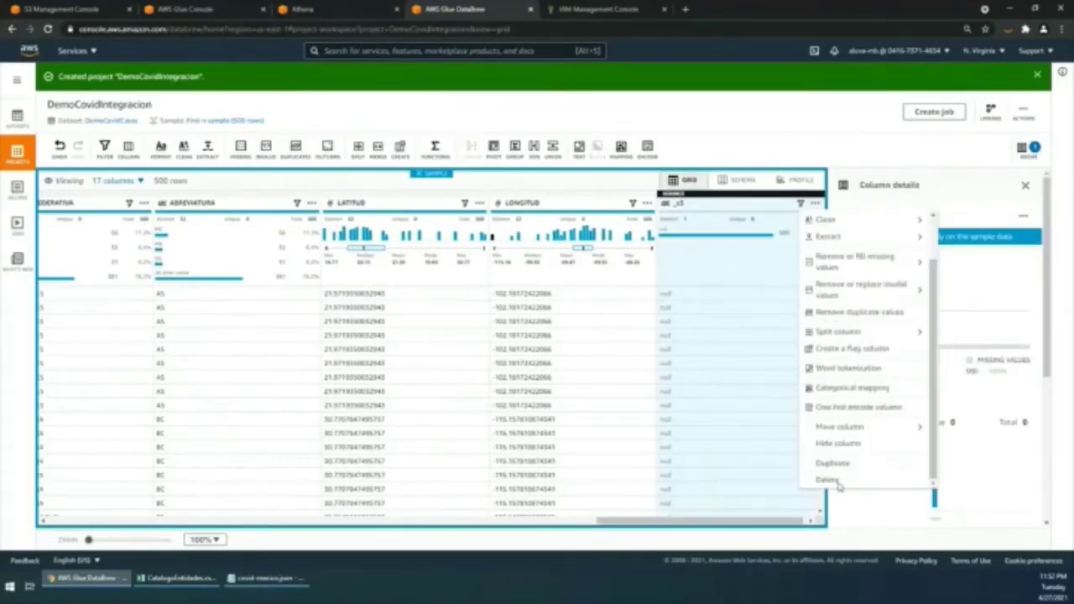
{"action": "left_click", "coordinate": [837, 483]}
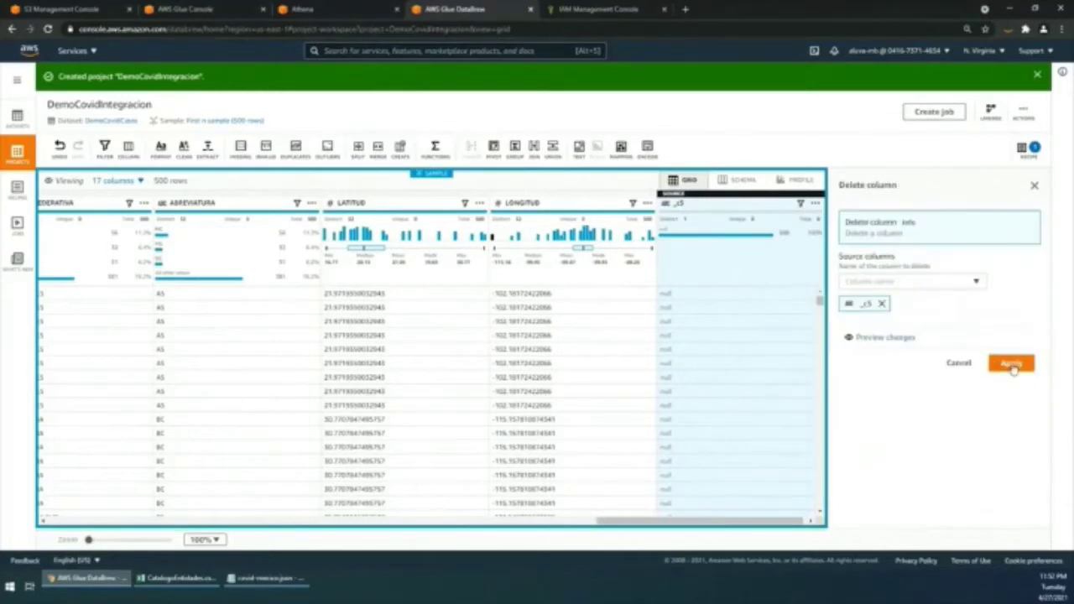
{"action": "left_click", "coordinate": [1012, 364]}
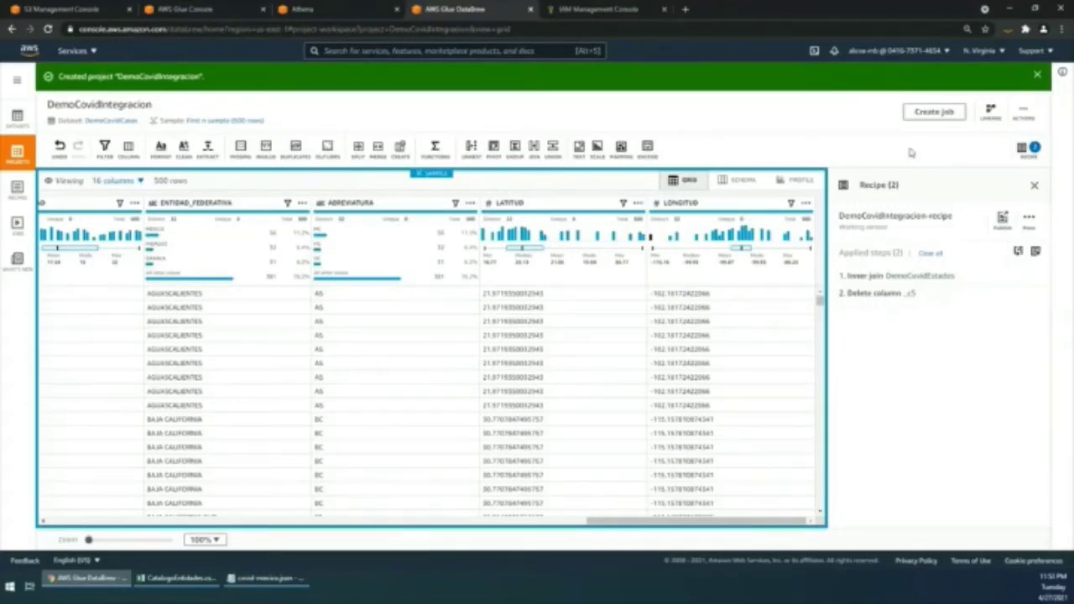
Set up a recipe job from the project and name it JOBDemoCovidIntegracion.
{"action": "left_click", "coordinate": [935, 118]}
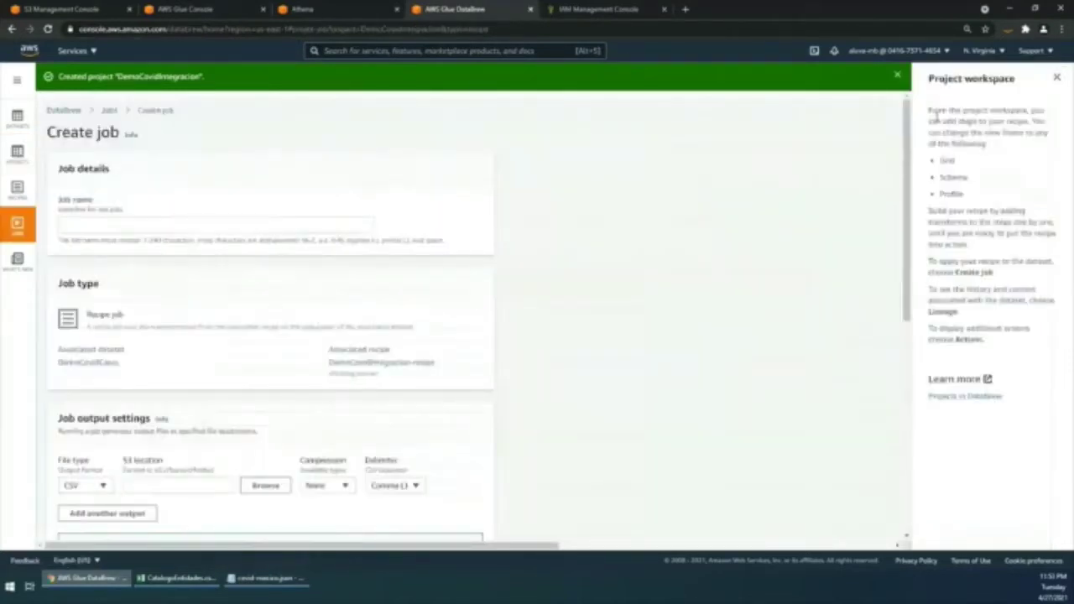
{"action": "left_click", "coordinate": [326, 223]}
{"action": "type", "text": "DemoCovidIntegracion"}
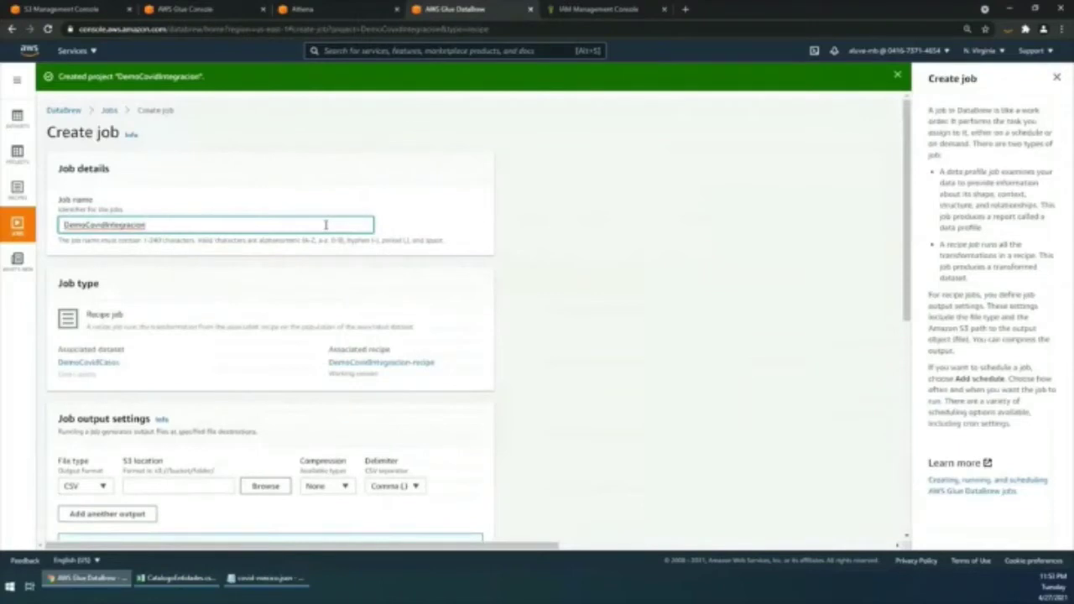
{"action": "key", "text": "Home"}
{"action": "type", "text": "JOB"}
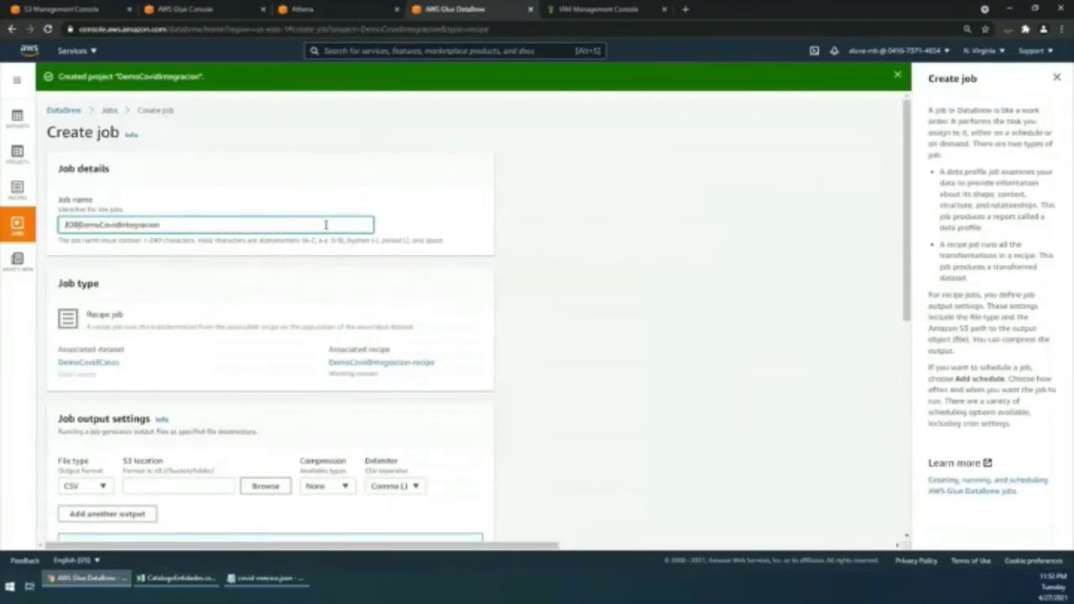
Correct the job name to JobDemoCovidIntegracion and set the output file type to PARQUET.
{"action": "key", "text": "BackSpace"}
{"action": "key", "text": "BackSpace"}
{"action": "type", "text": "ob"}
{"action": "scroll", "coordinate": [438, 294], "scroll_direction": "down", "scroll_amount": 3}
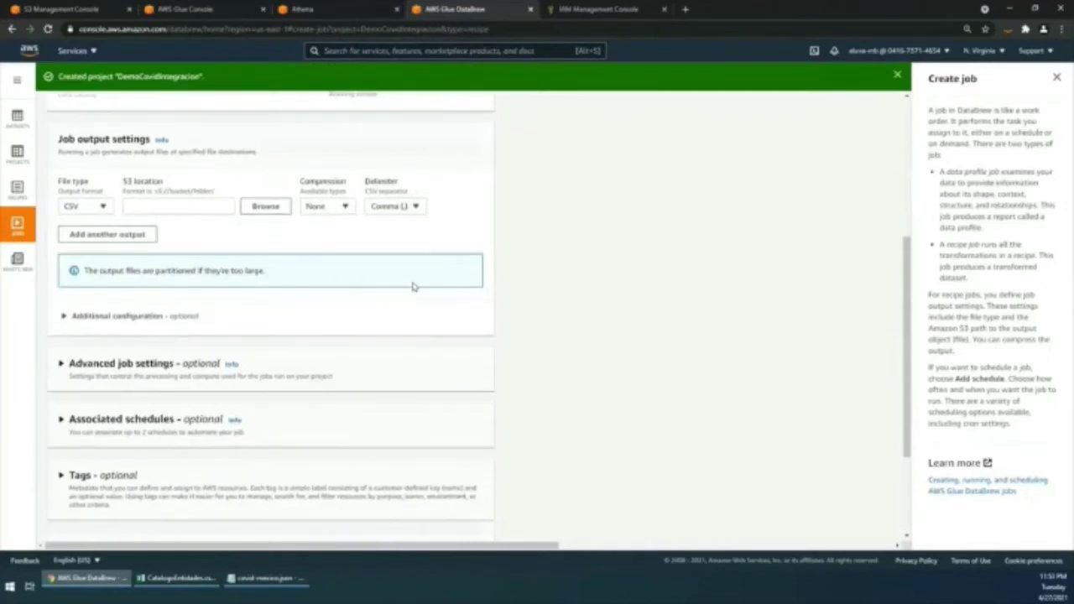
{"action": "left_click", "coordinate": [102, 207]}
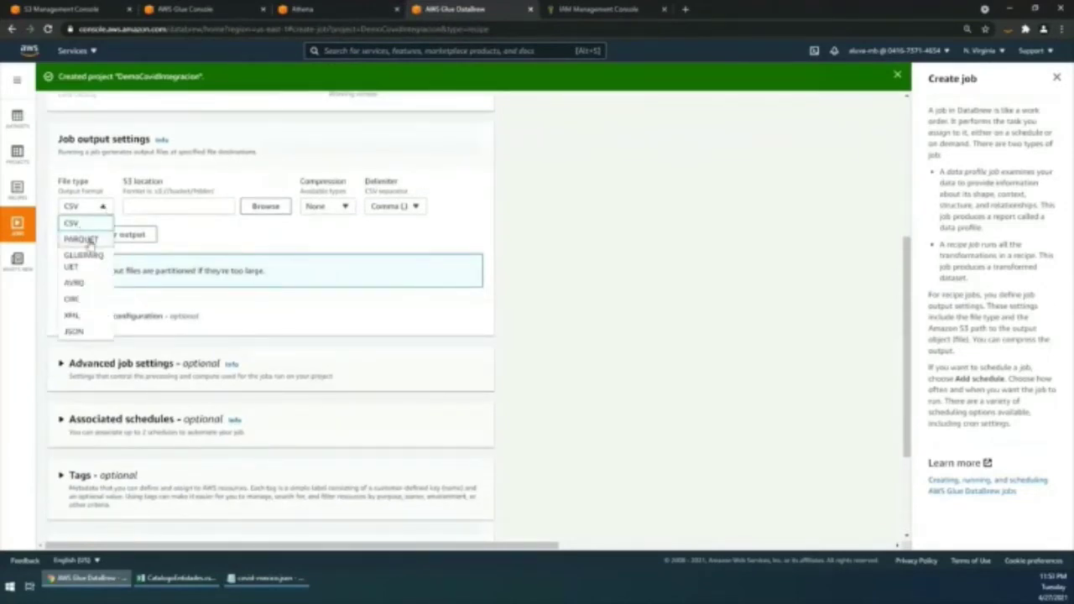
{"action": "left_click", "coordinate": [89, 241]}
Browse S3 using the searches covid and demo, and set the job's output location in the covid19 bucket.
{"action": "left_click", "coordinate": [213, 205]}
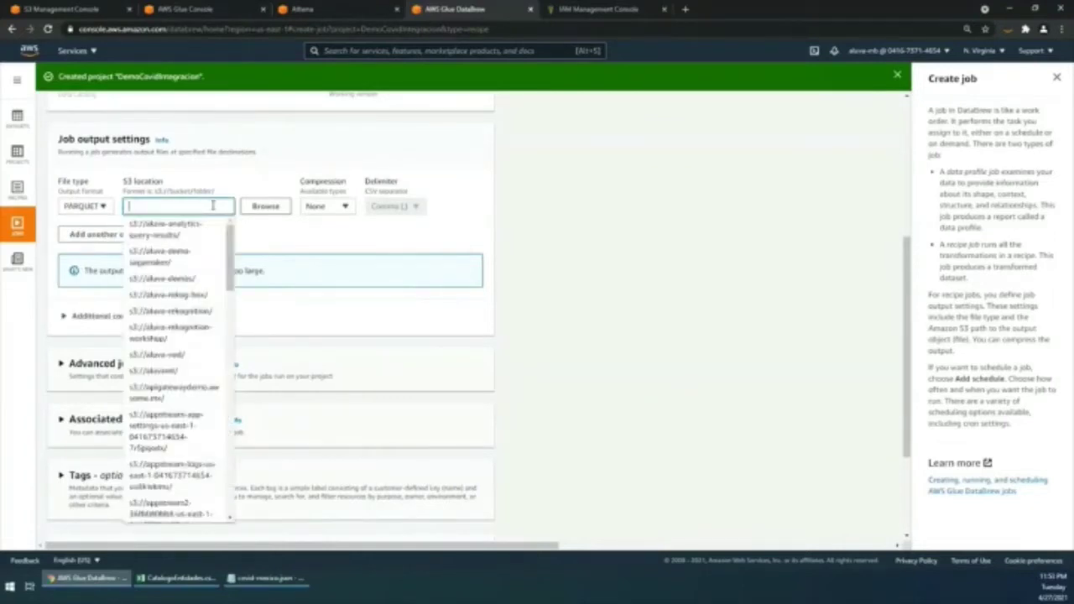
{"action": "left_click", "coordinate": [262, 206]}
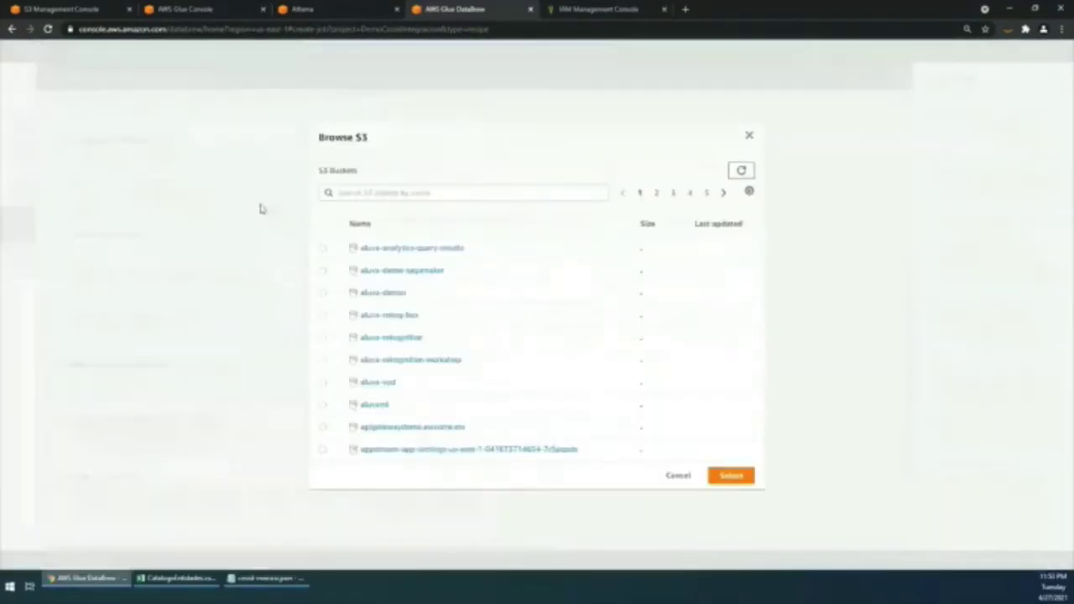
{"action": "left_click", "coordinate": [506, 193]}
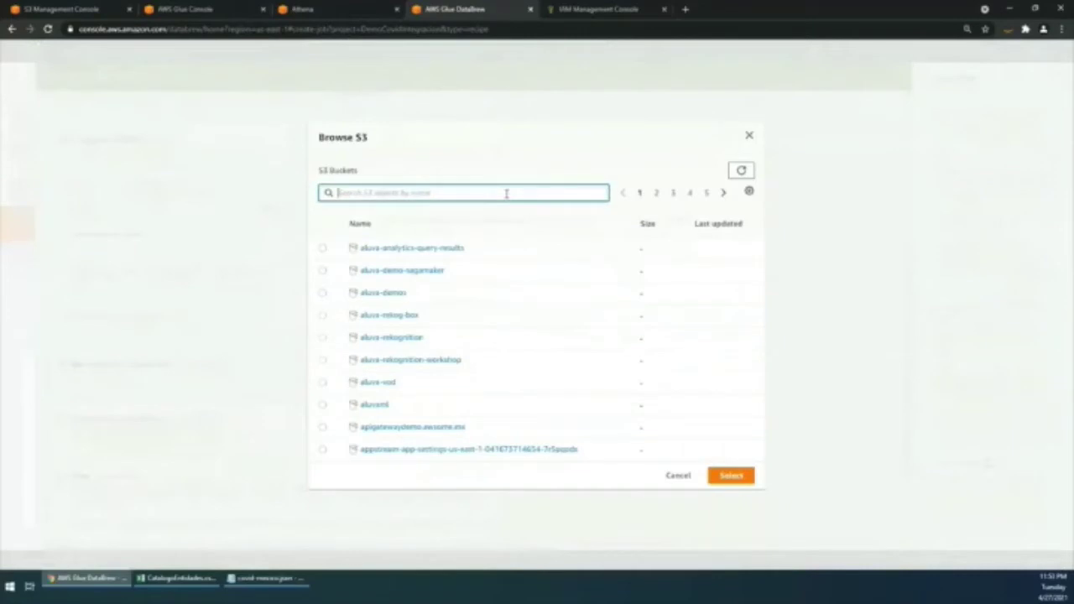
{"action": "type", "text": "conid"}
{"action": "key", "text": "BackSpace"}
{"action": "key", "text": "BackSpace"}
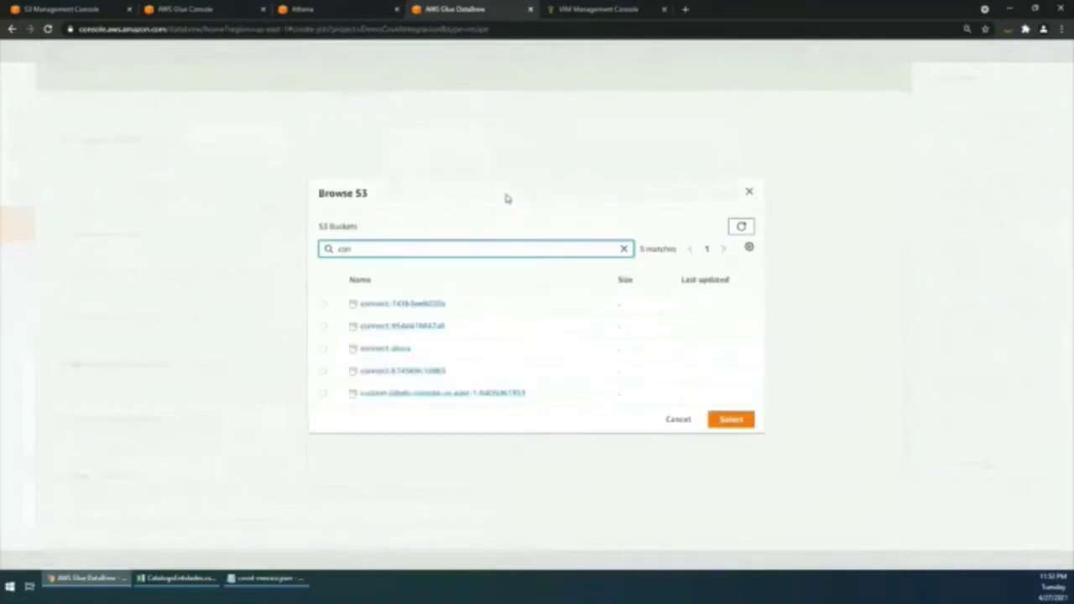
{"action": "key", "text": "BackSpace"}
{"action": "type", "text": "vid"}
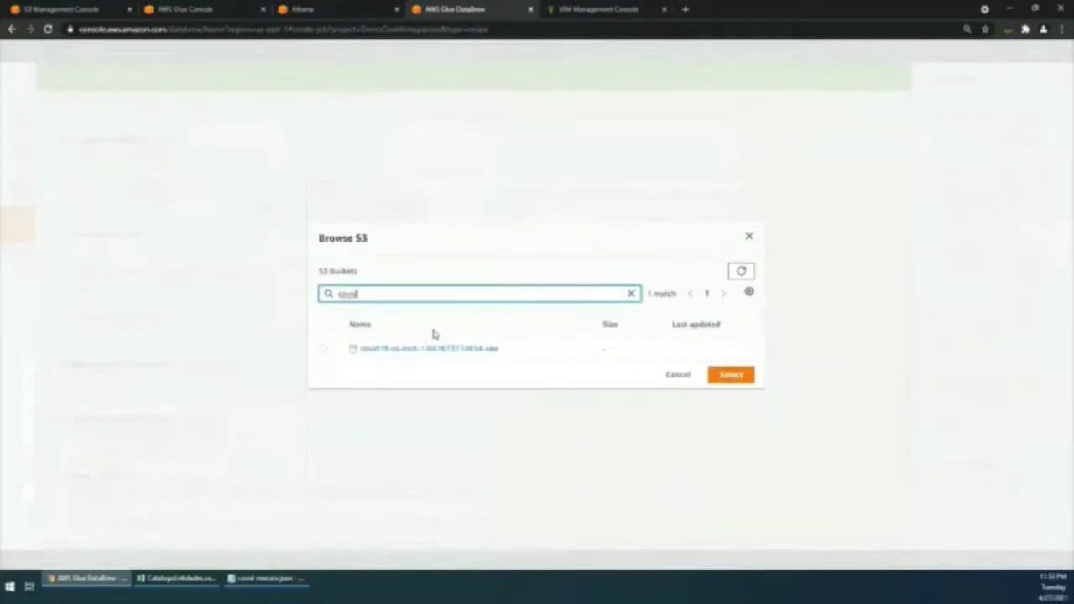
{"action": "key", "text": "ctrl+a"}
{"action": "type", "text": "demo"}
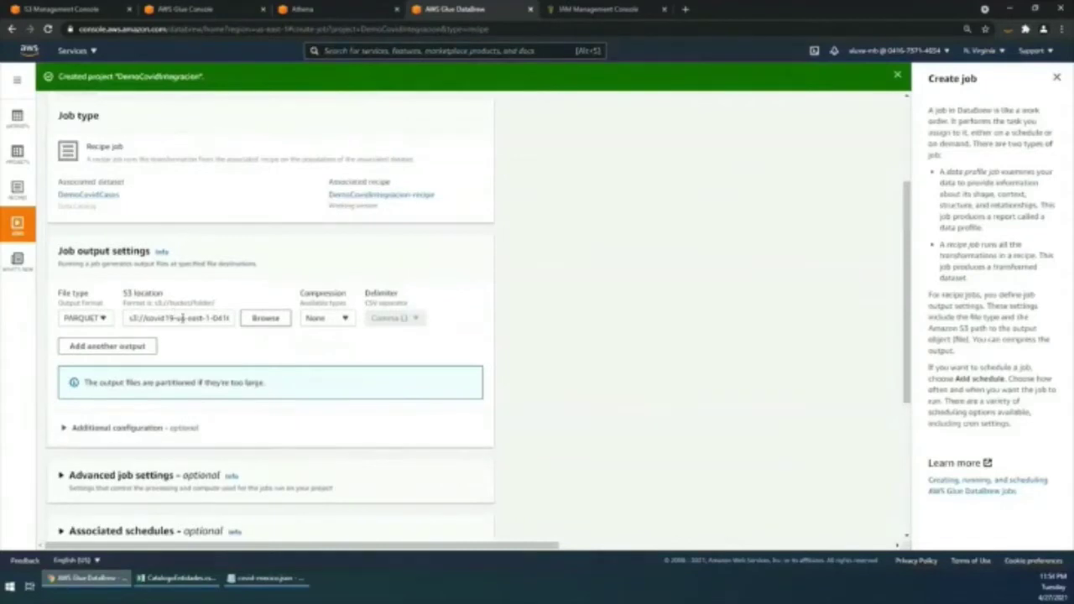
Assign the AWSGlueDataBrewServiceRole-AwsGlueDataBrewDataAccessRole role to the job and create it.
{"action": "scroll", "coordinate": [181, 319], "scroll_direction": "down", "scroll_amount": 3}
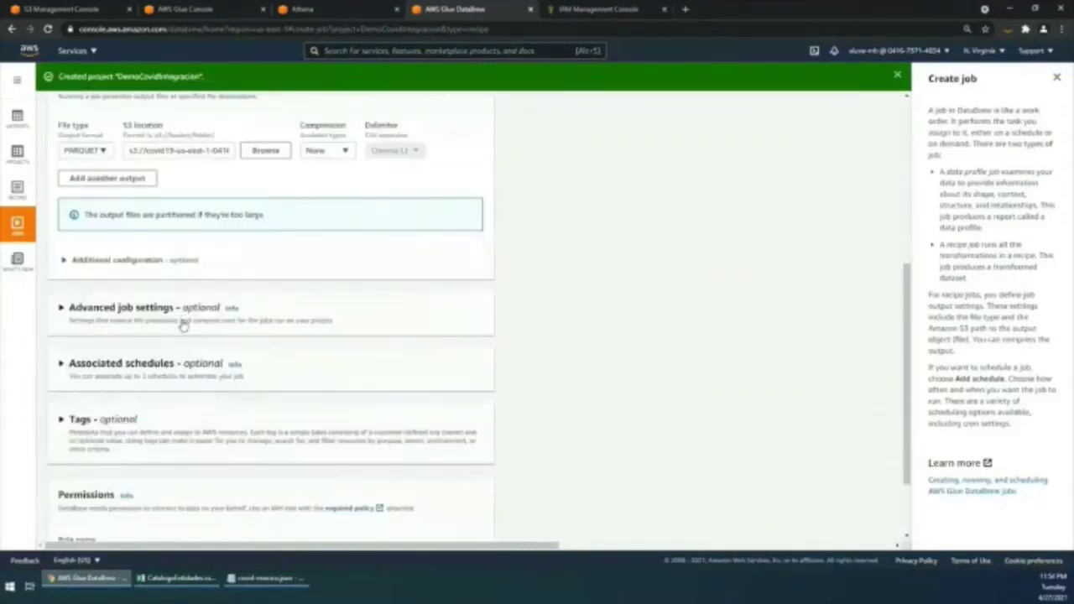
{"action": "scroll", "coordinate": [183, 326], "scroll_direction": "down", "scroll_amount": 2}
{"action": "left_click", "coordinate": [193, 471]}
{"action": "left_click", "coordinate": [214, 448]}
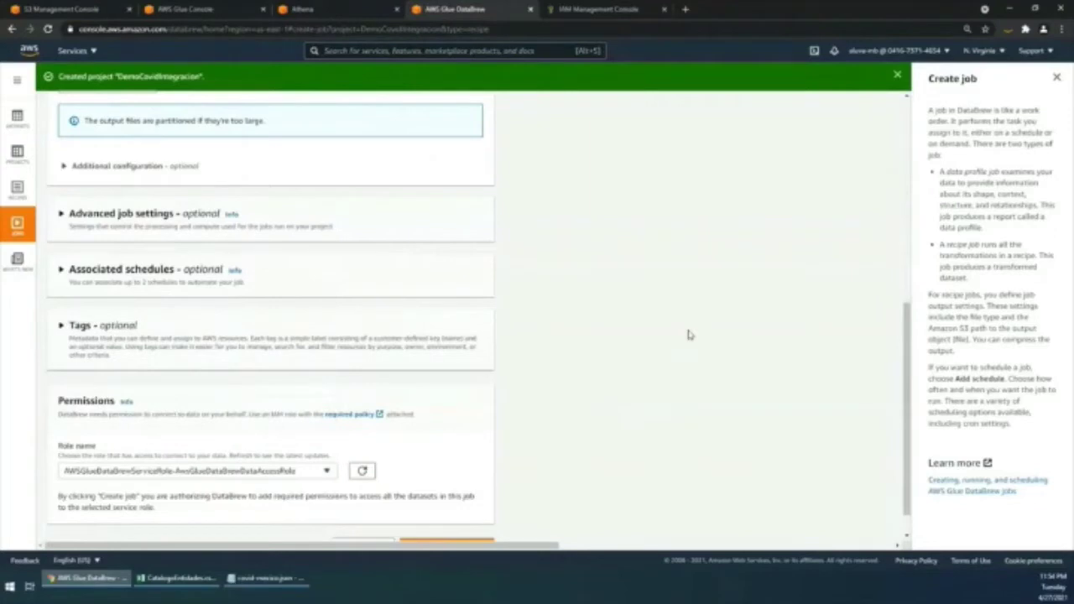
{"action": "scroll", "coordinate": [530, 526], "scroll_direction": "down", "scroll_amount": 1}
{"action": "left_click", "coordinate": [461, 515]}
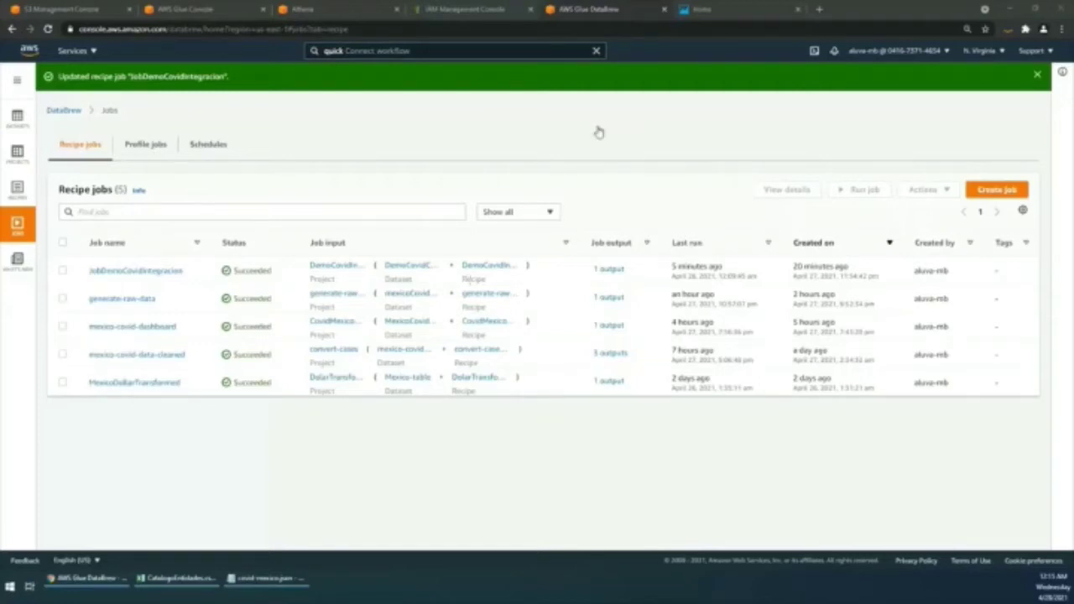
Switch to QuickSight and create a new dataset from an Athena data source named DemoCovidDashboard.
{"action": "left_click", "coordinate": [705, 10]}
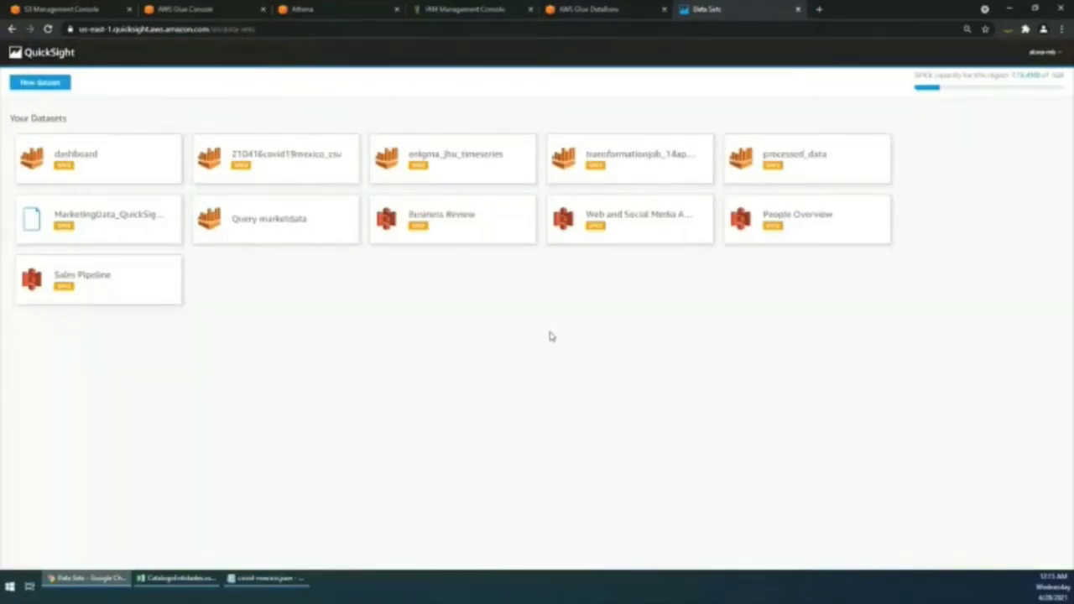
{"action": "left_click", "coordinate": [65, 86]}
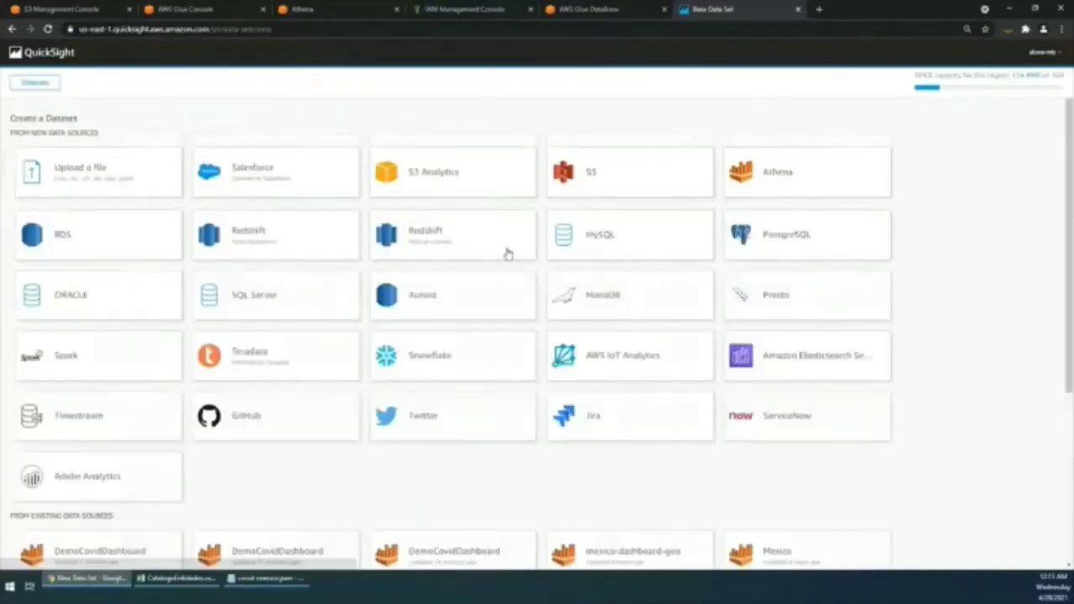
{"action": "left_click", "coordinate": [777, 171]}
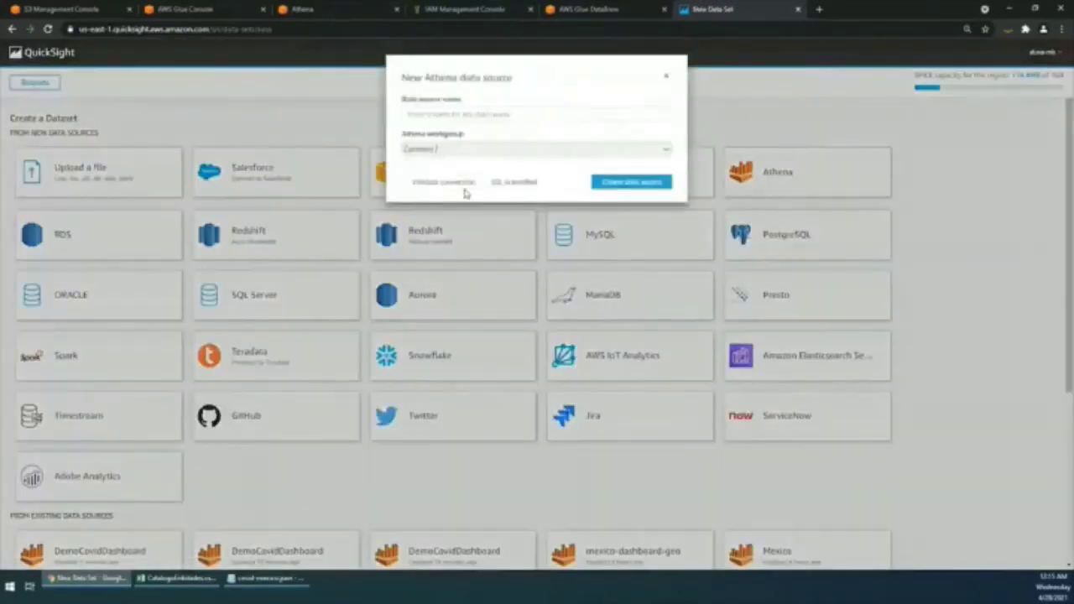
{"action": "left_click", "coordinate": [488, 114]}
{"action": "left_click", "coordinate": [489, 136]}
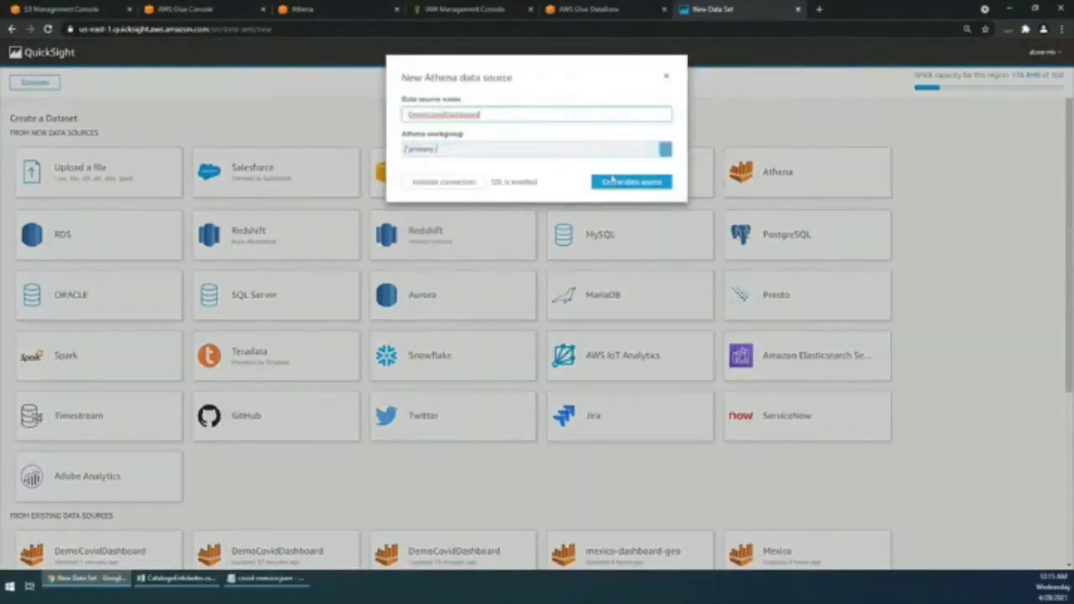
{"action": "left_click", "coordinate": [628, 182]}
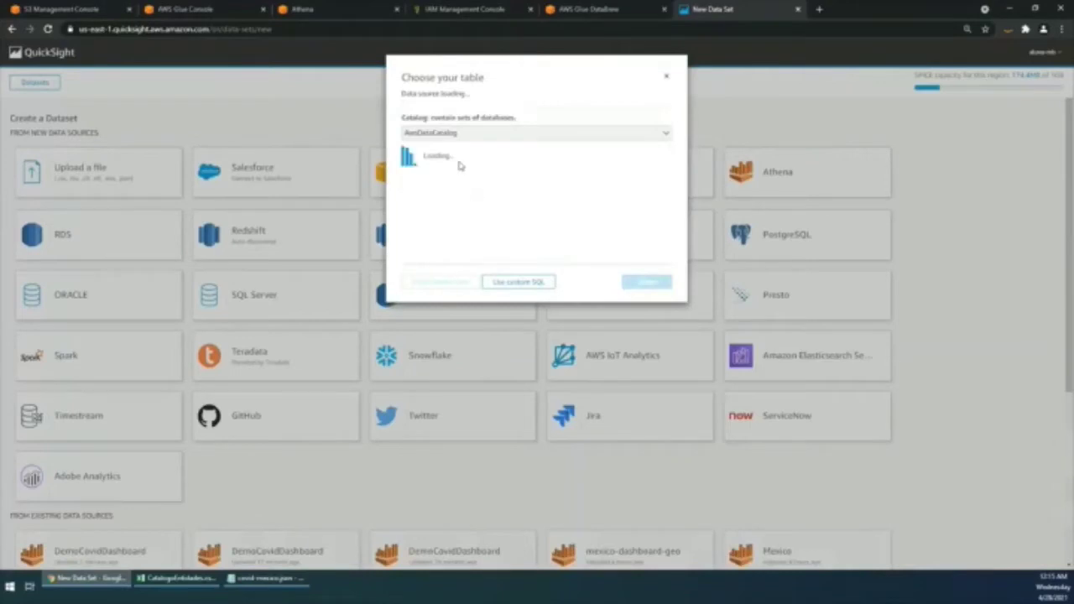
Choose the datasetdashboard table from the covidmexico database and open it for editing and preview.
{"action": "left_click", "coordinate": [434, 167]}
{"action": "left_click", "coordinate": [432, 194]}
{"action": "left_click", "coordinate": [668, 250]}
{"action": "left_click", "coordinate": [668, 250]}
{"action": "left_click", "coordinate": [668, 250]}
{"action": "scroll", "coordinate": [615, 213], "scroll_direction": "up", "scroll_amount": 1}
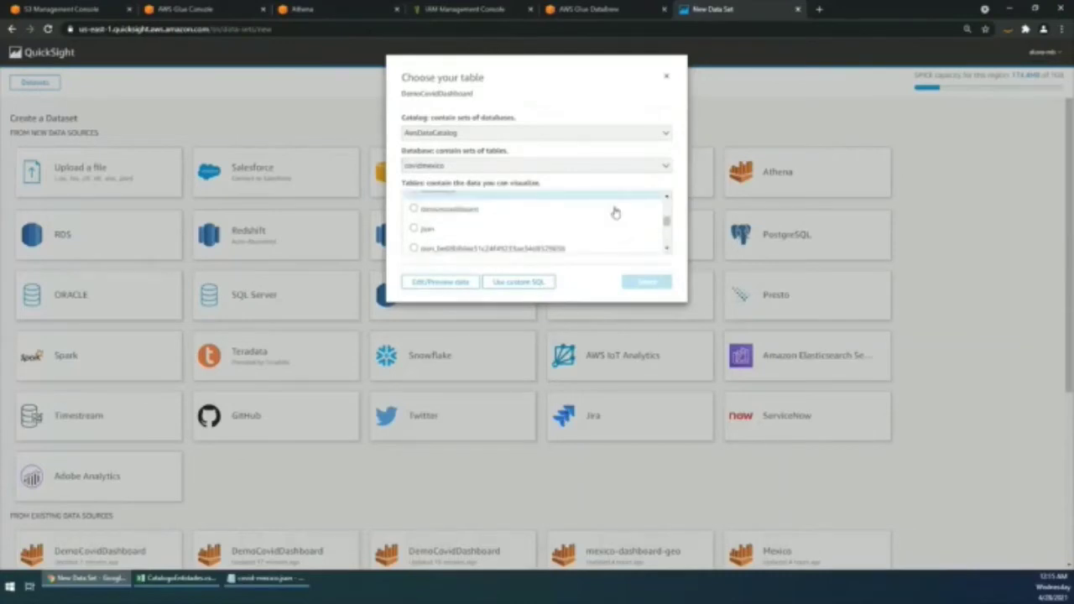
{"action": "left_click", "coordinate": [413, 208]}
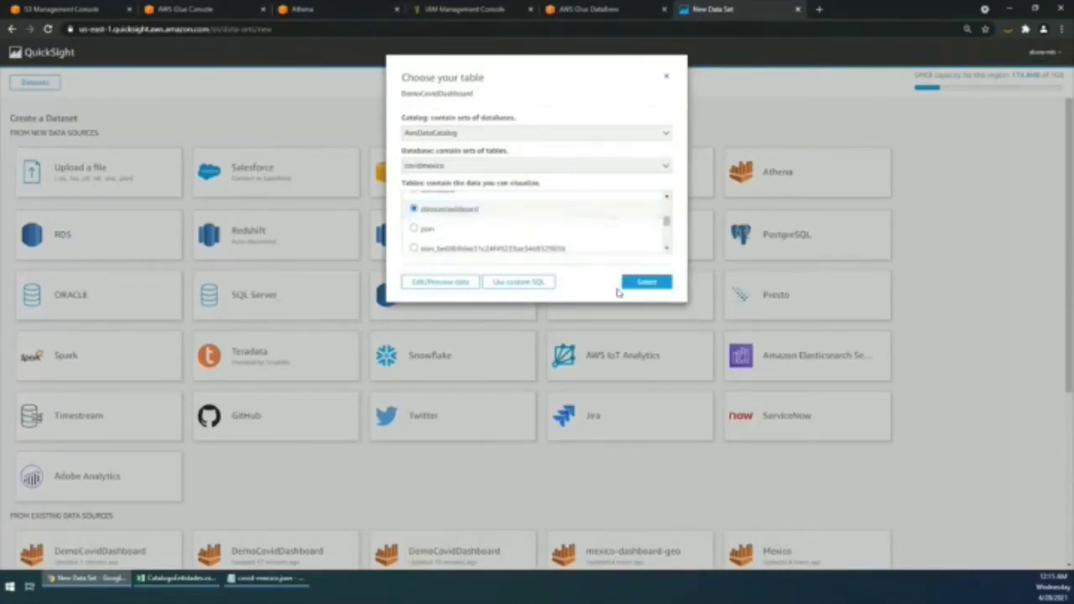
{"action": "left_click", "coordinate": [441, 282]}
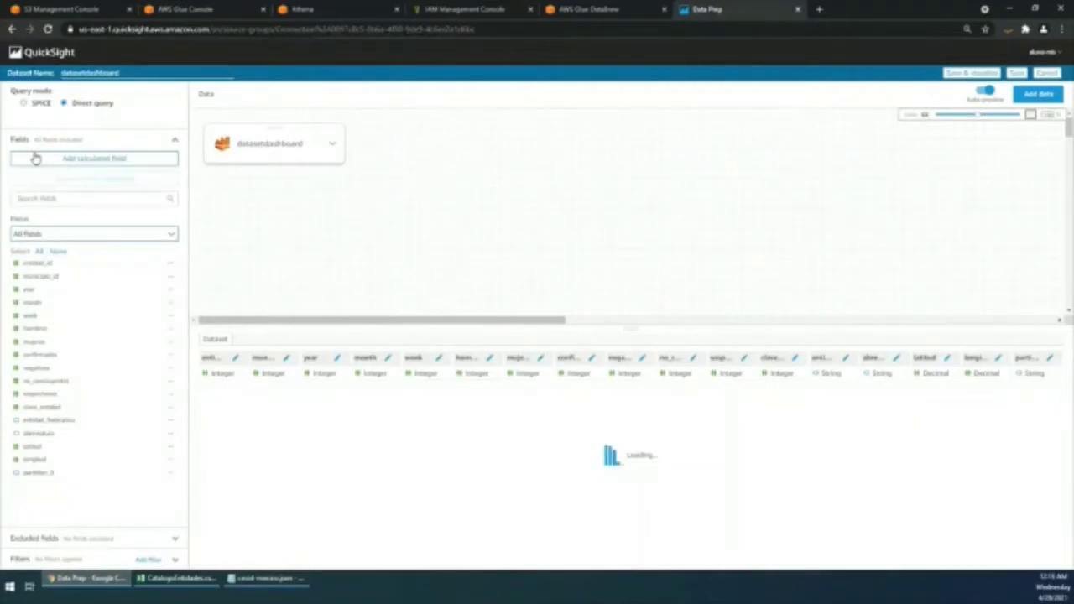
Set the query mode to SPICE, change latitud to Latitude and longitud to Longitude data types, and save and visualize the dataset.
{"action": "left_click", "coordinate": [25, 104]}
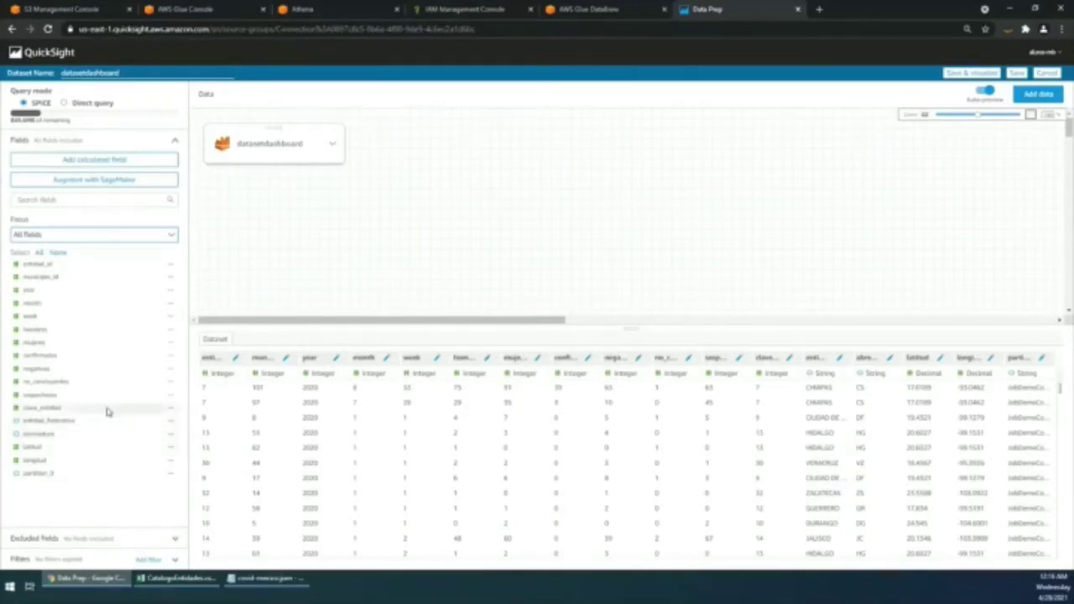
{"action": "left_click", "coordinate": [172, 453]}
{"action": "mouse_move", "coordinate": [246, 412]}
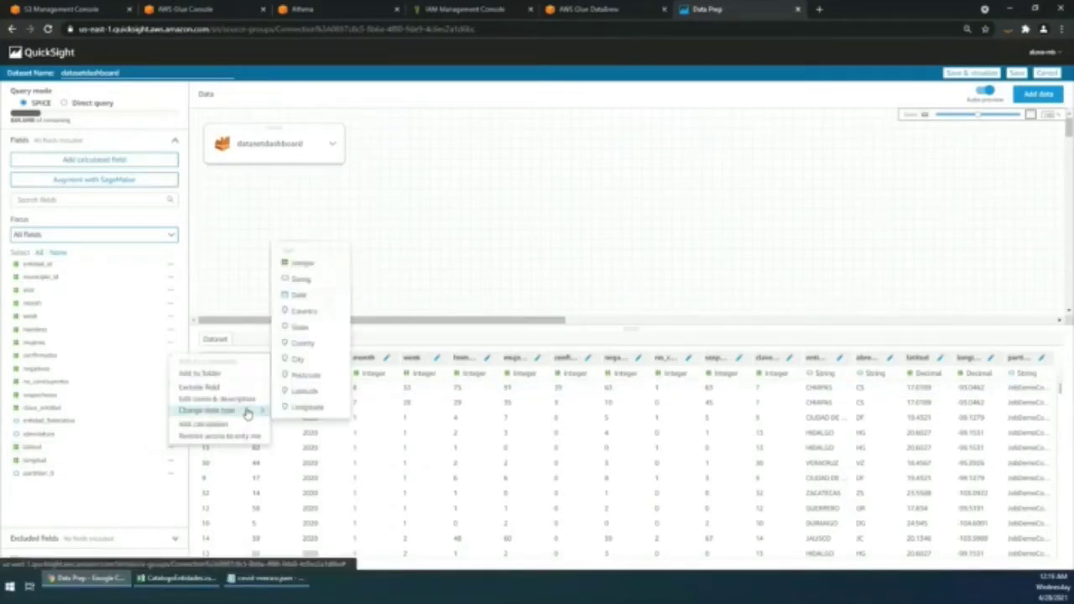
{"action": "left_click", "coordinate": [303, 392]}
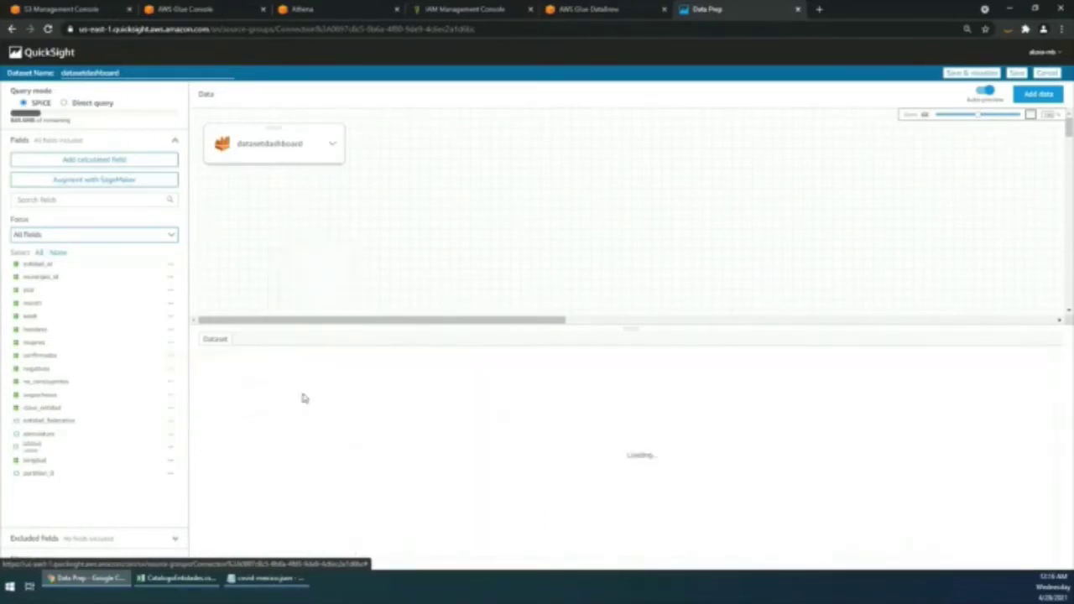
{"action": "left_click", "coordinate": [172, 467]}
{"action": "mouse_move", "coordinate": [209, 423]}
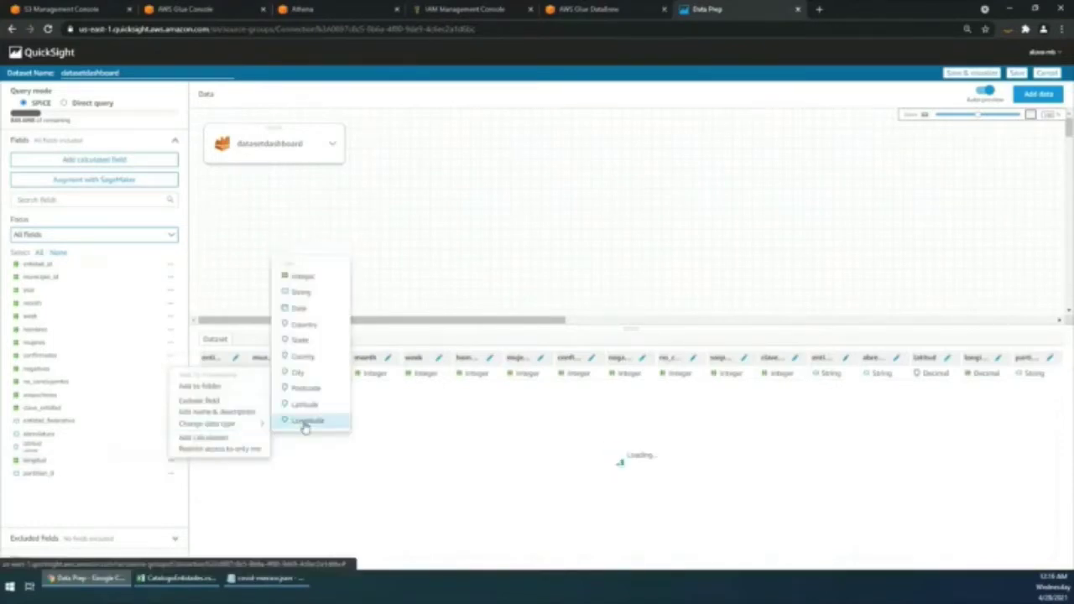
{"action": "left_click", "coordinate": [306, 421]}
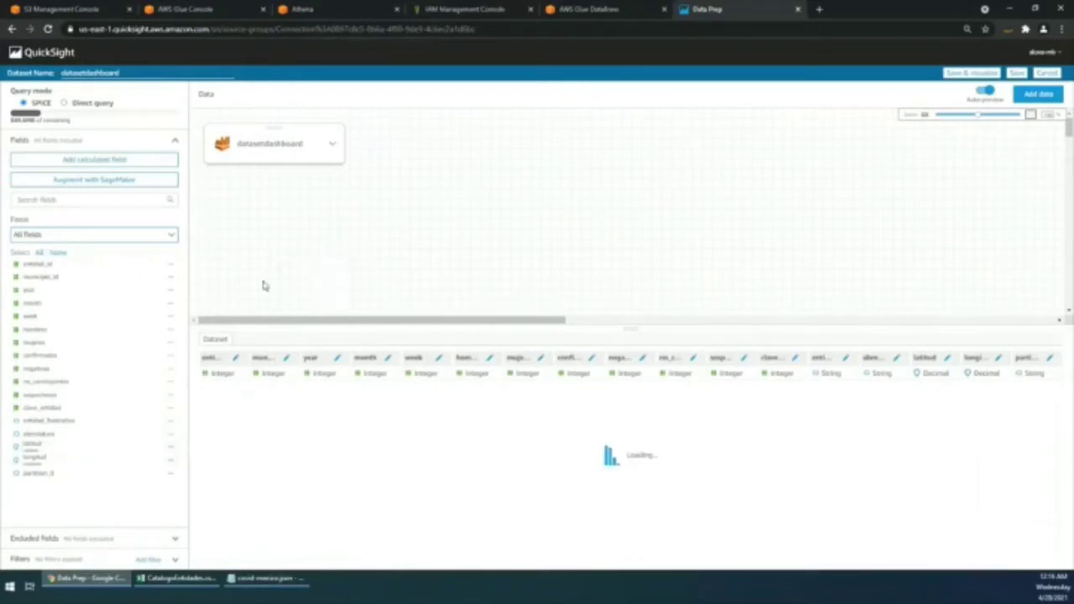
{"action": "left_click", "coordinate": [959, 73]}
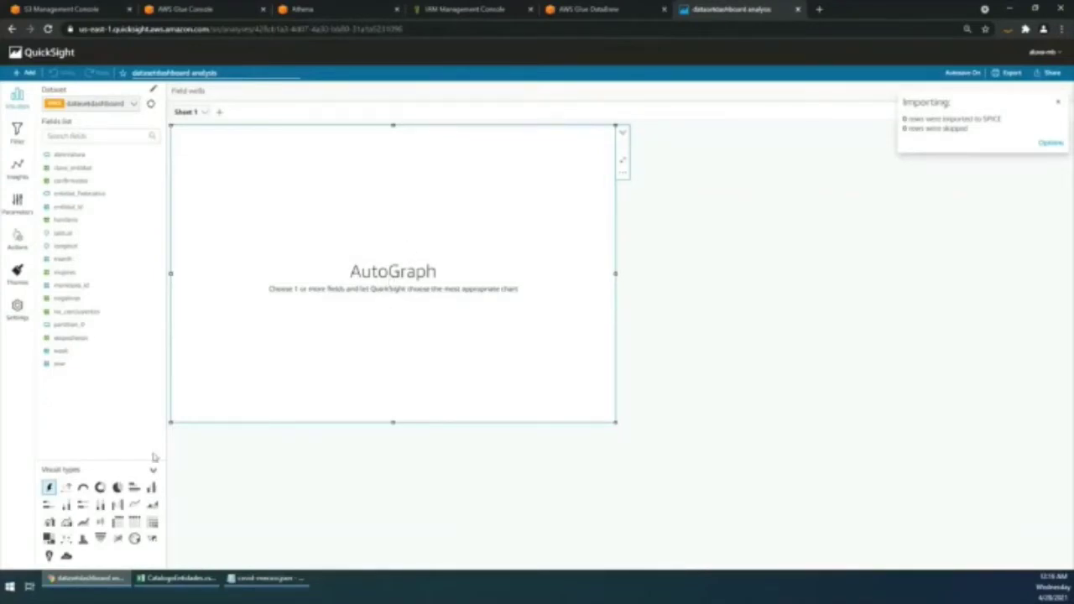
Build a points-on-map visual with latitud and longitud as geospatial fields, confirmados as size and entidad_federativa as color.
{"action": "left_click", "coordinate": [133, 541]}
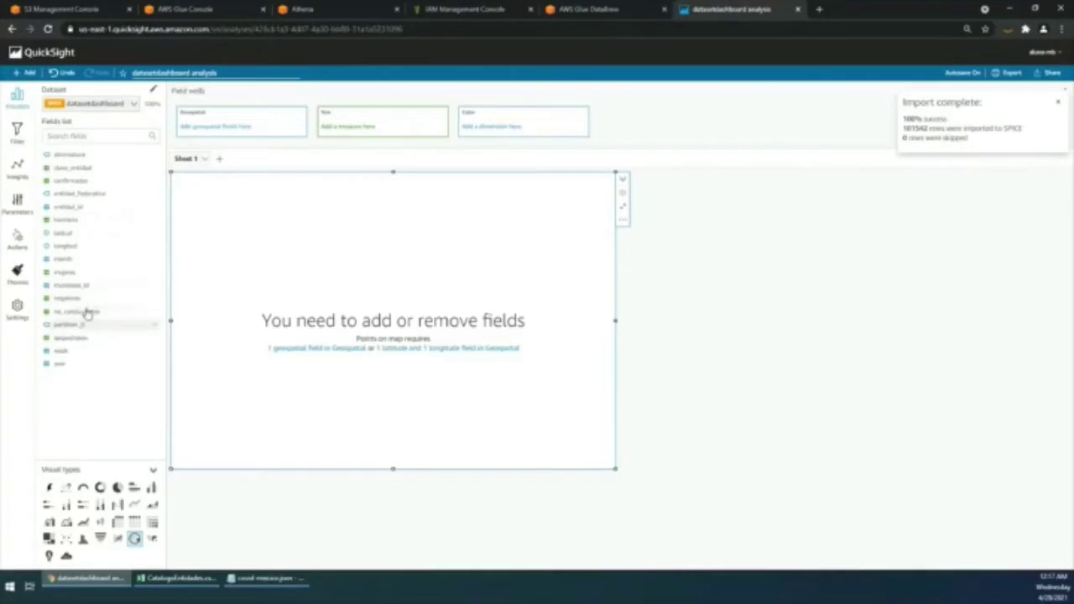
{"action": "left_click", "coordinate": [73, 240]}
{"action": "left_click_drag", "start_coordinate": [60, 248], "coordinate": [259, 130]}
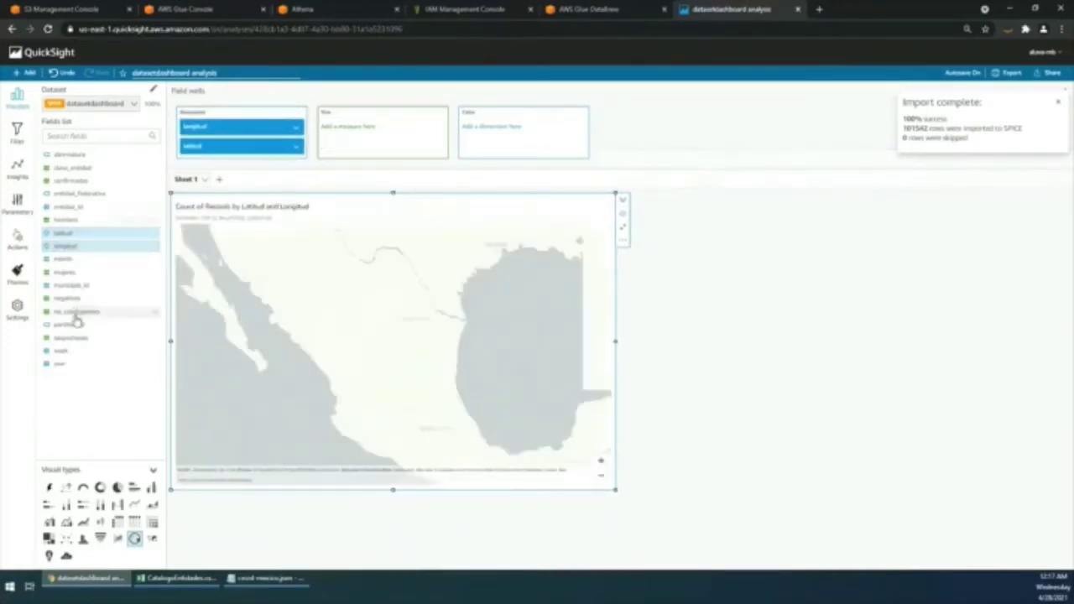
{"action": "left_click_drag", "start_coordinate": [76, 182], "coordinate": [378, 134]}
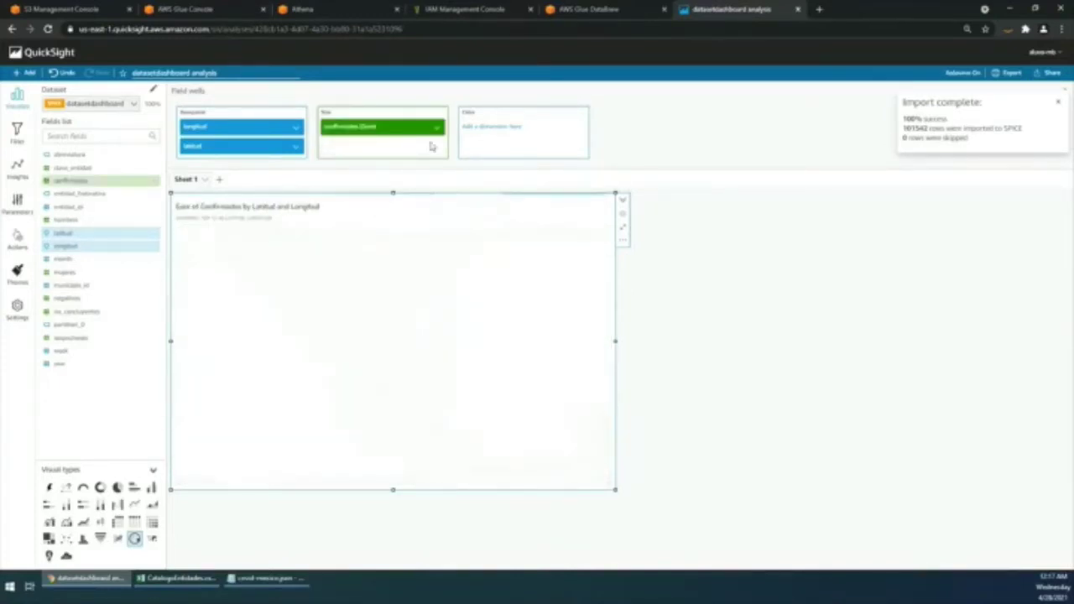
{"action": "left_click_drag", "start_coordinate": [90, 196], "coordinate": [518, 144]}
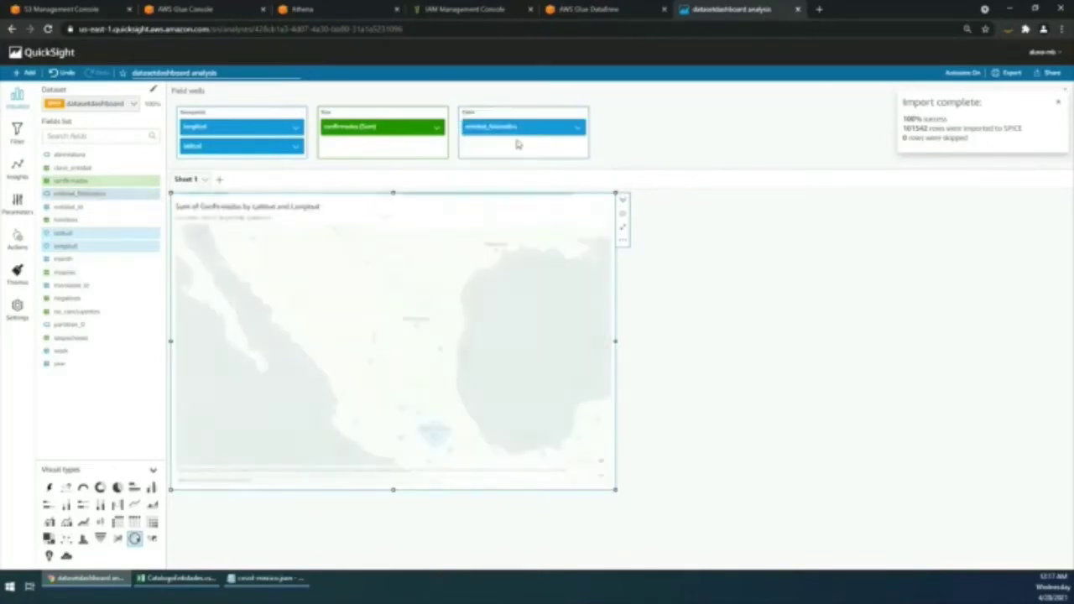